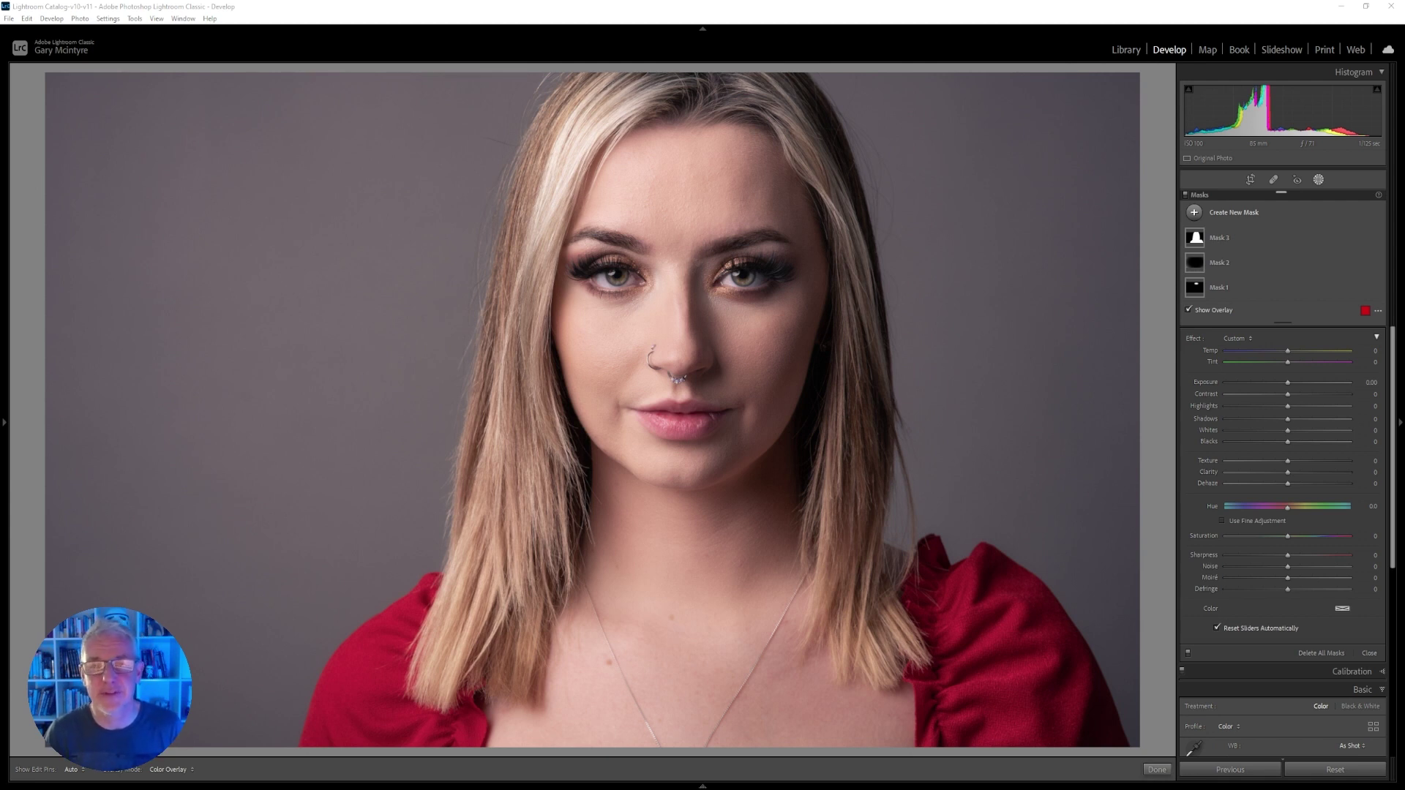
Duplicate Mask 3, the subject mask
click(1365, 240)
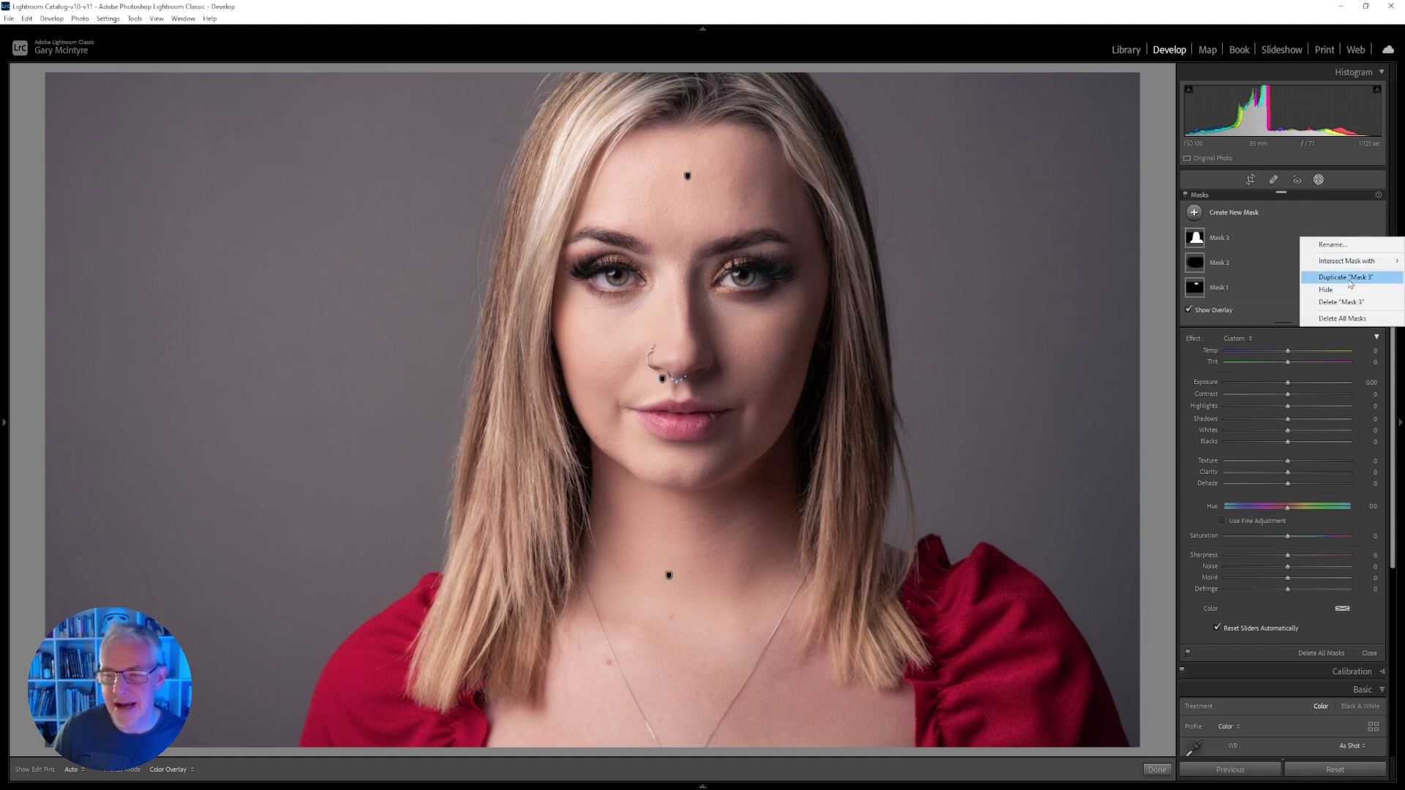
click(1197, 238)
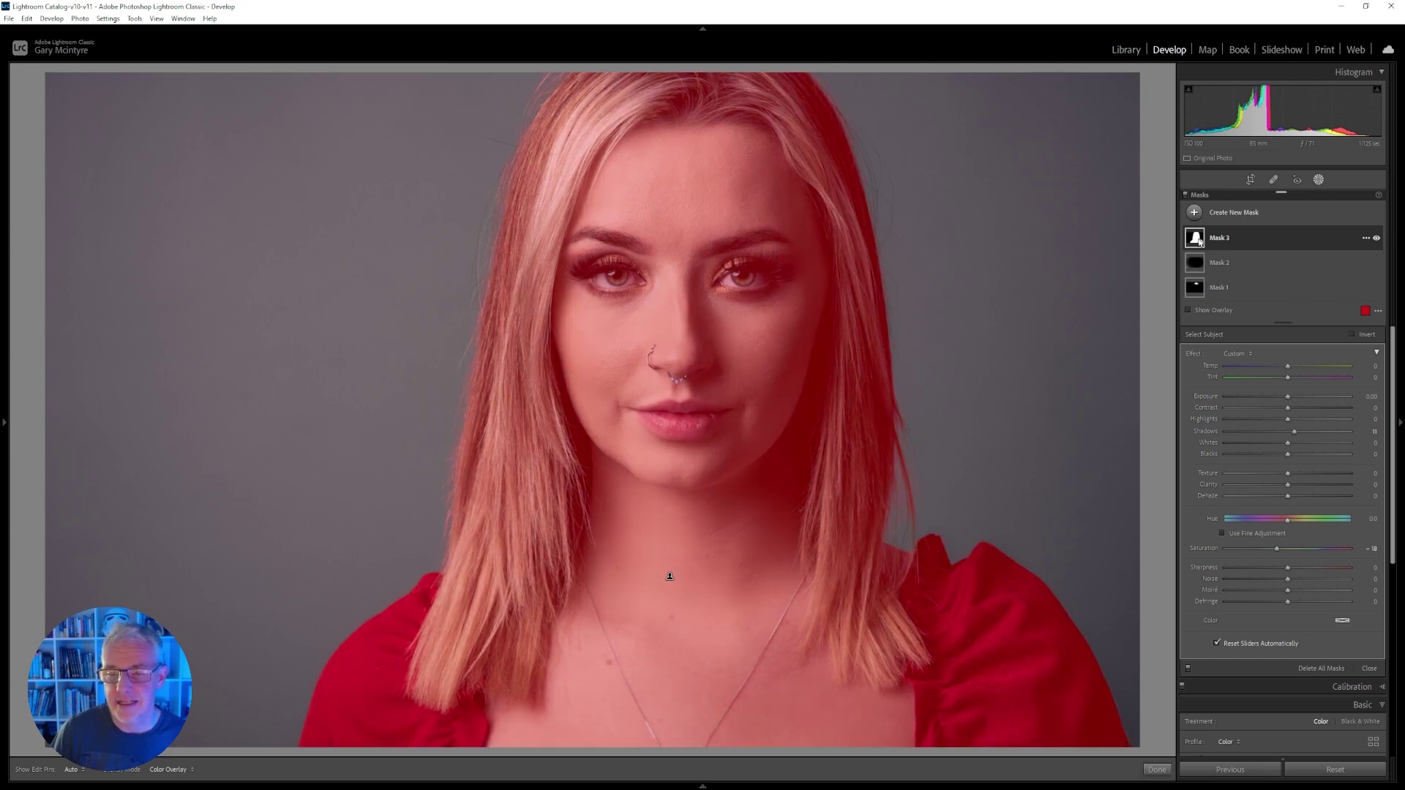
click(1366, 239)
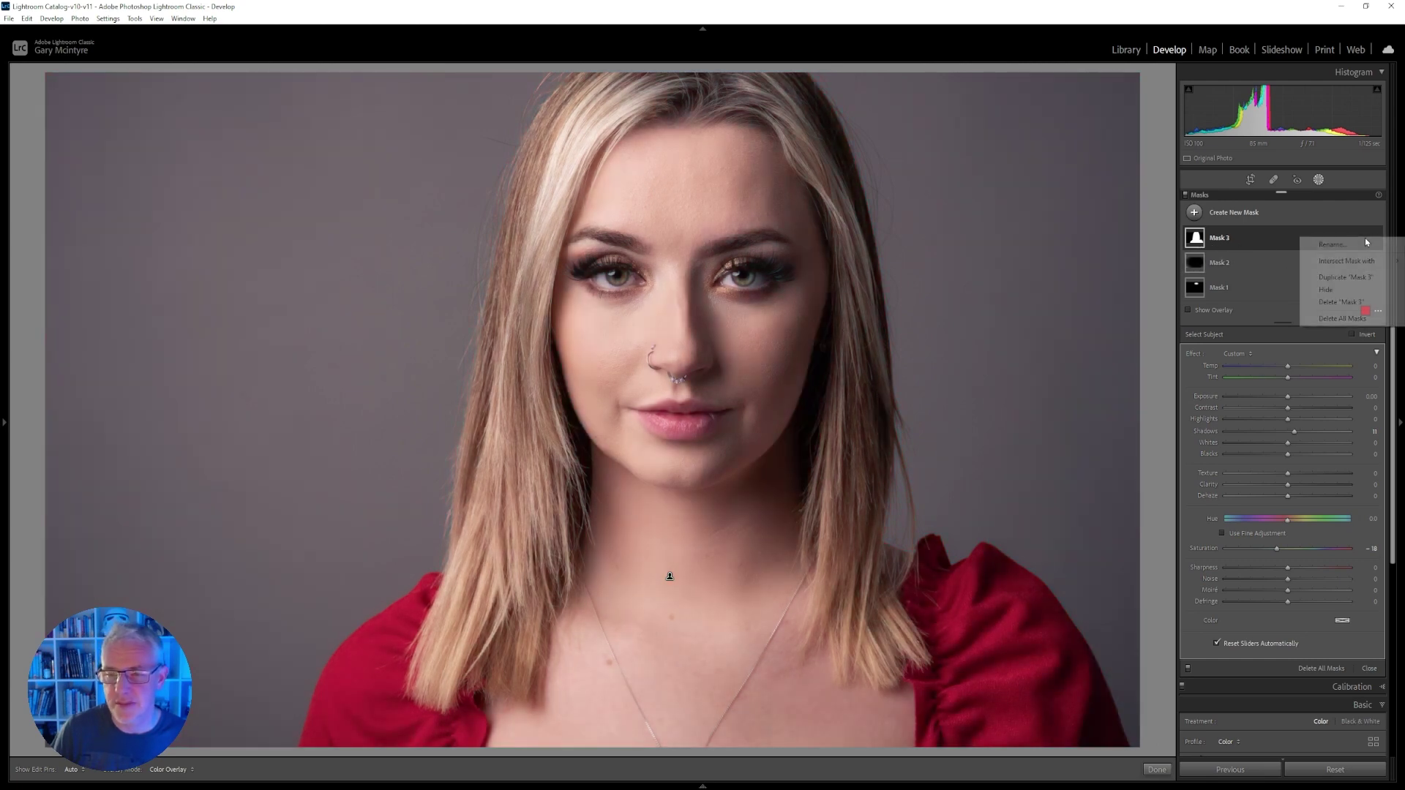
click(1351, 278)
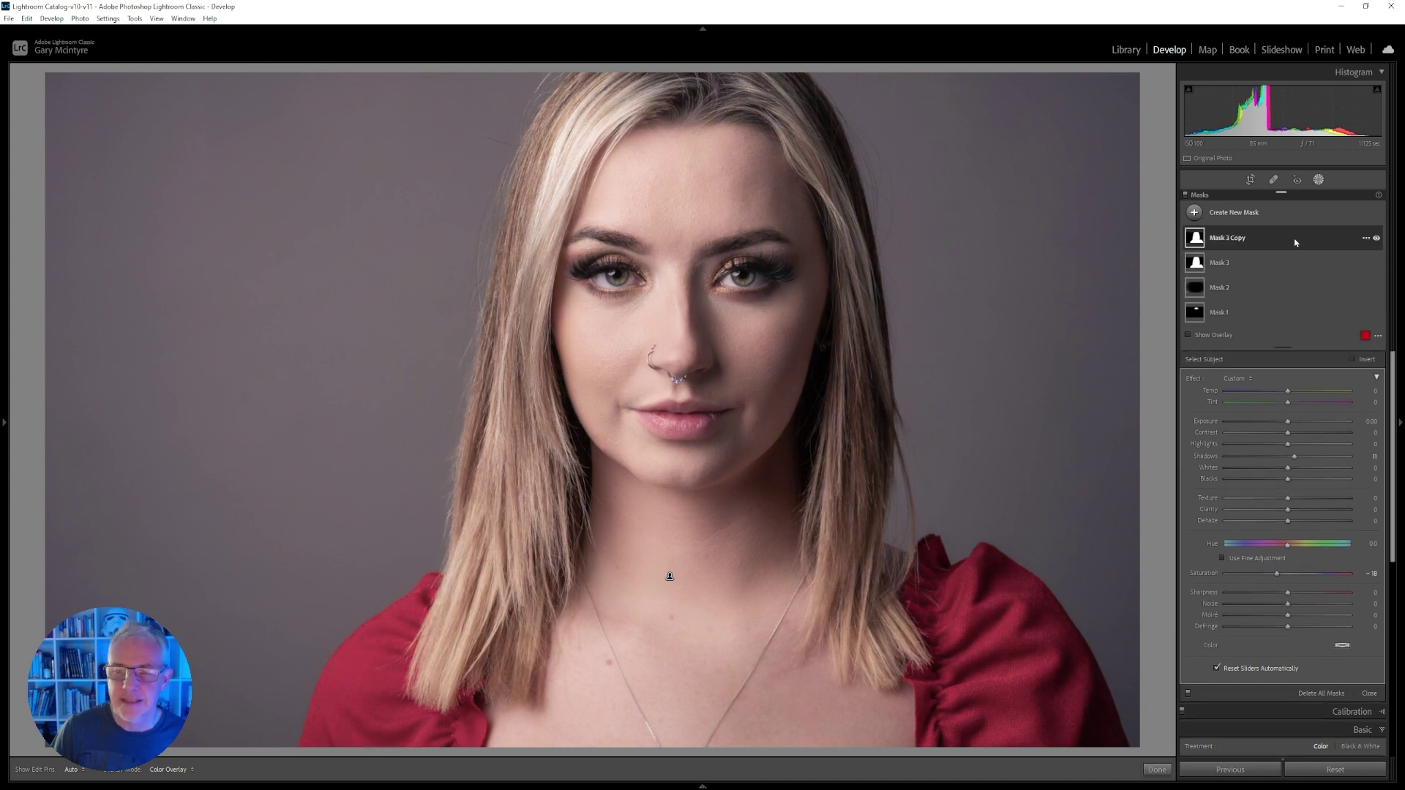
Invert the subject selection in Mask 3 Copy and lower its exposure to -0.46 to darken the background
click(1213, 240)
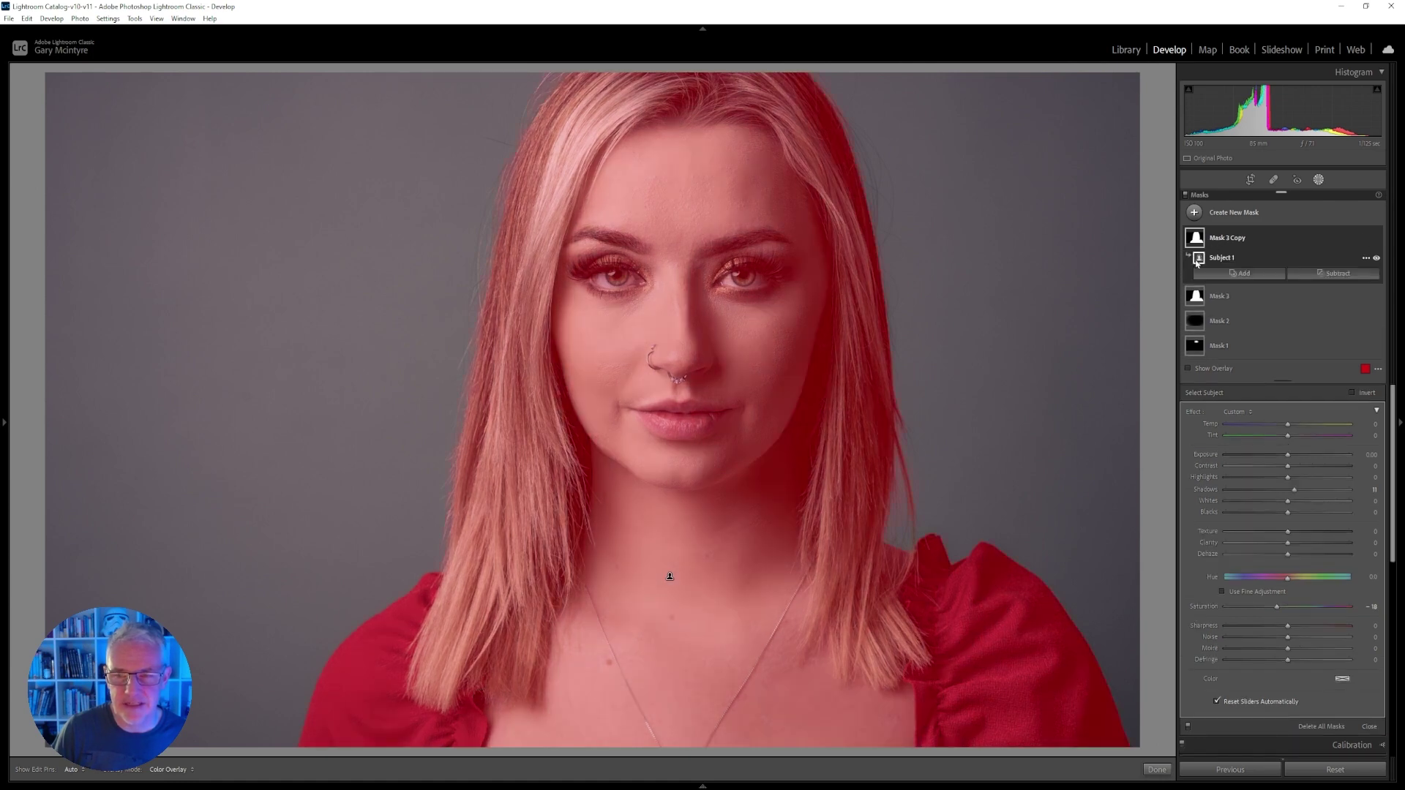
click(1353, 393)
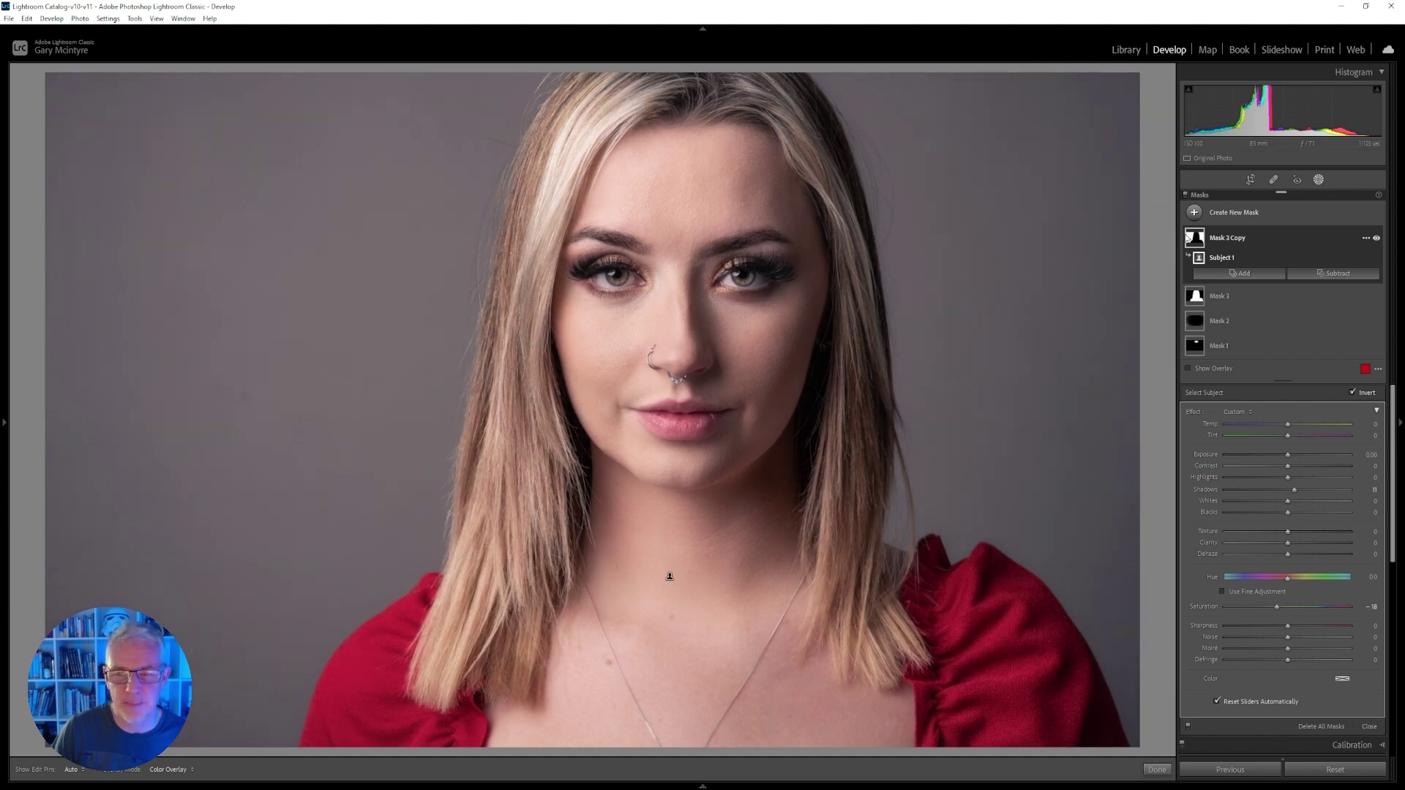
mouse_move(1198, 238)
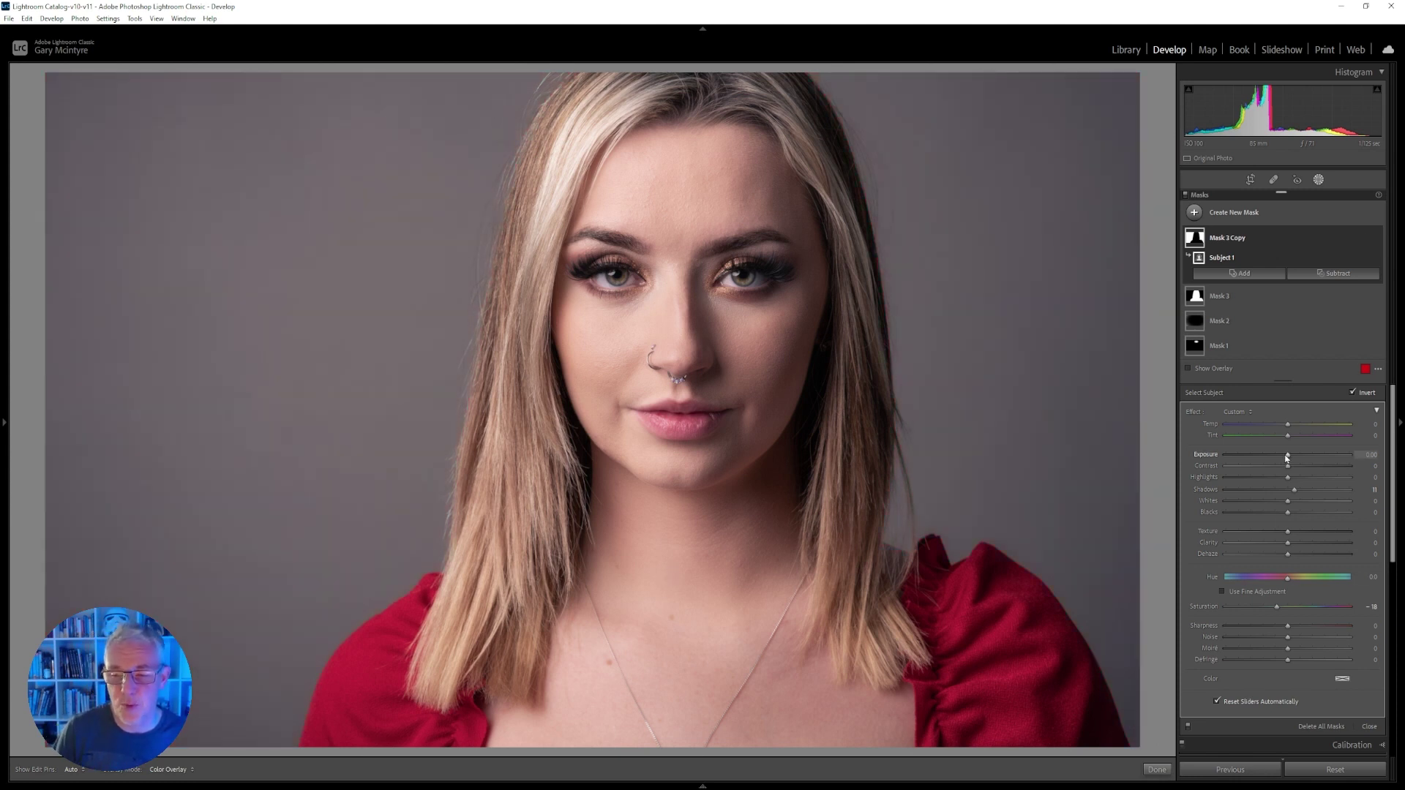
drag(1288, 457, 1280, 456)
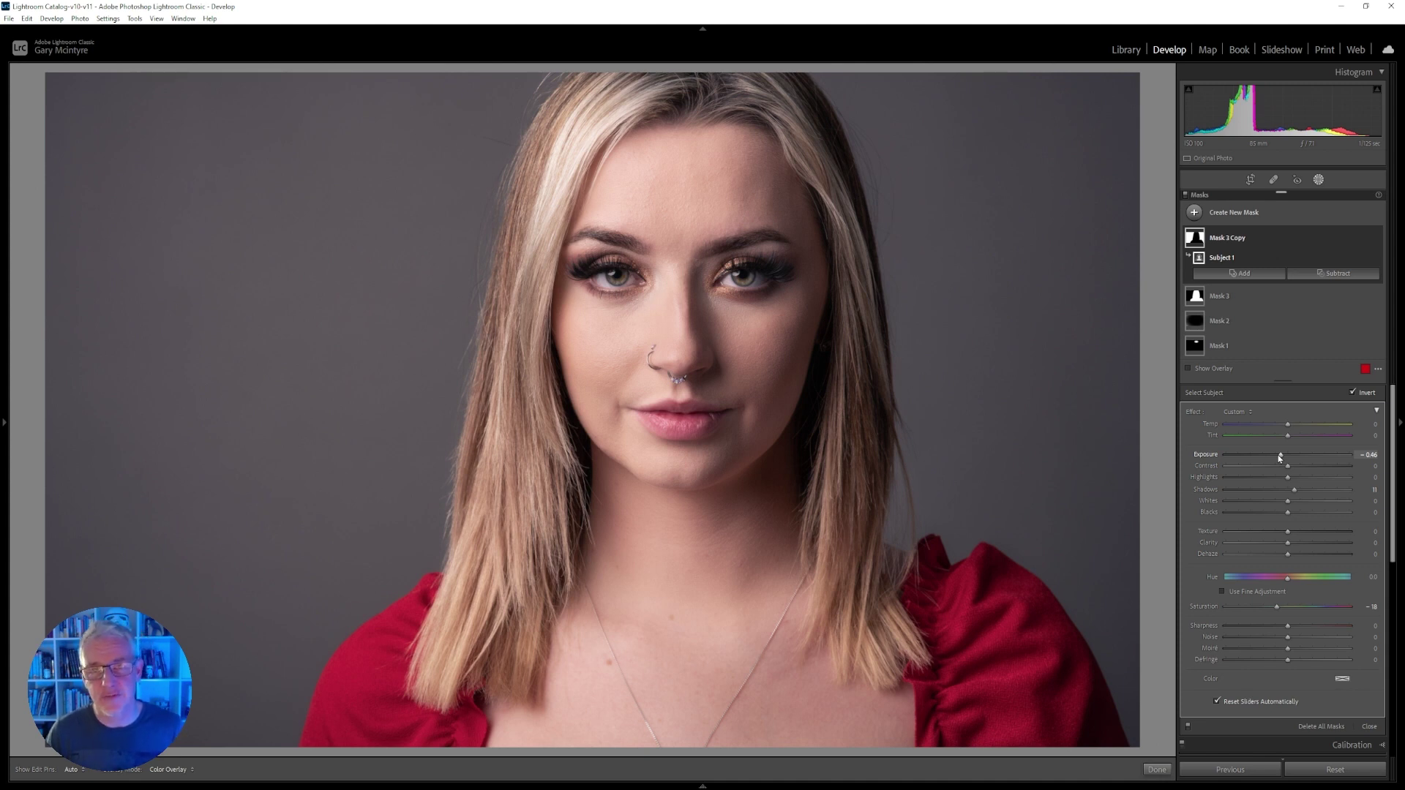
Create a radial gradient mask as a wide ellipse centred on the chin, extending over the hair and shoulders into the background
click(1194, 213)
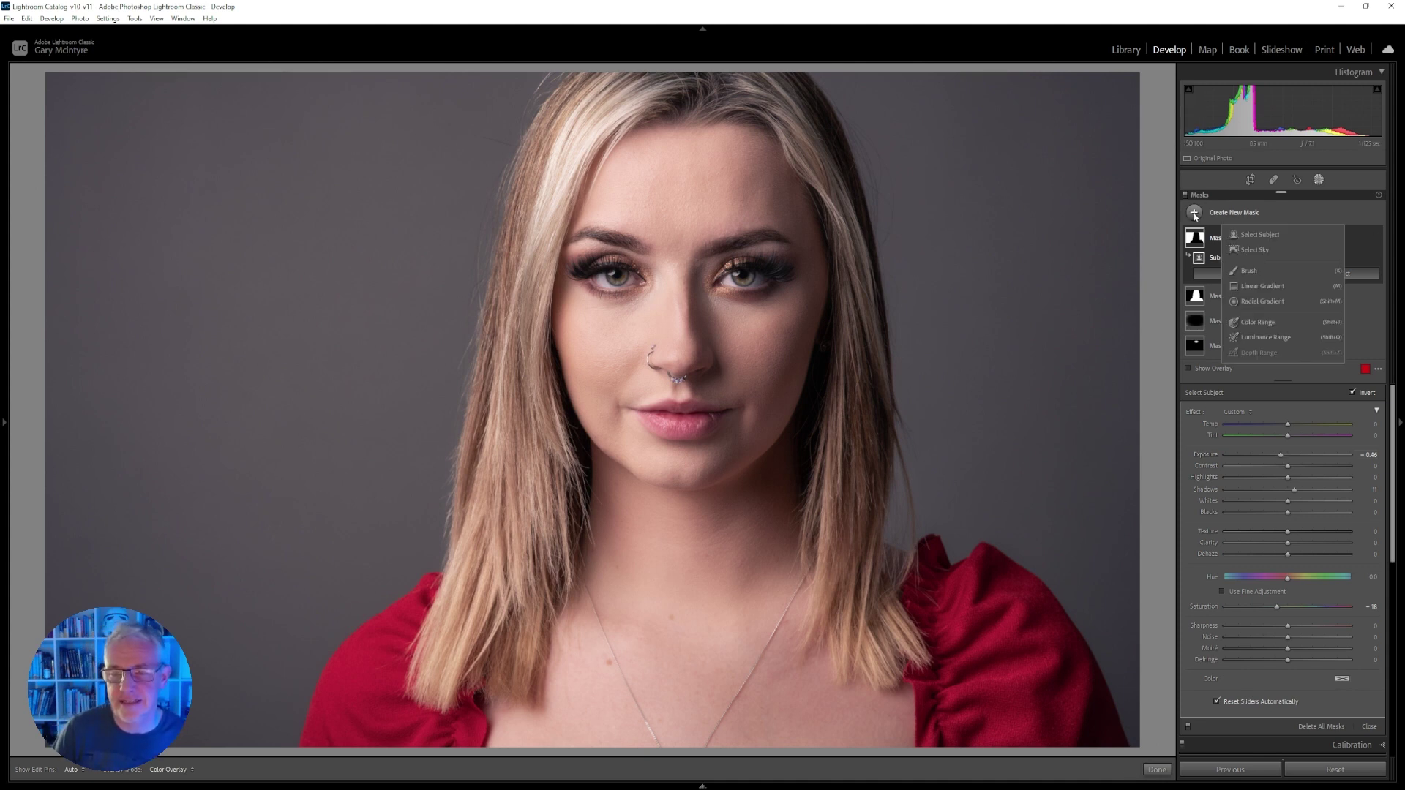
click(1262, 302)
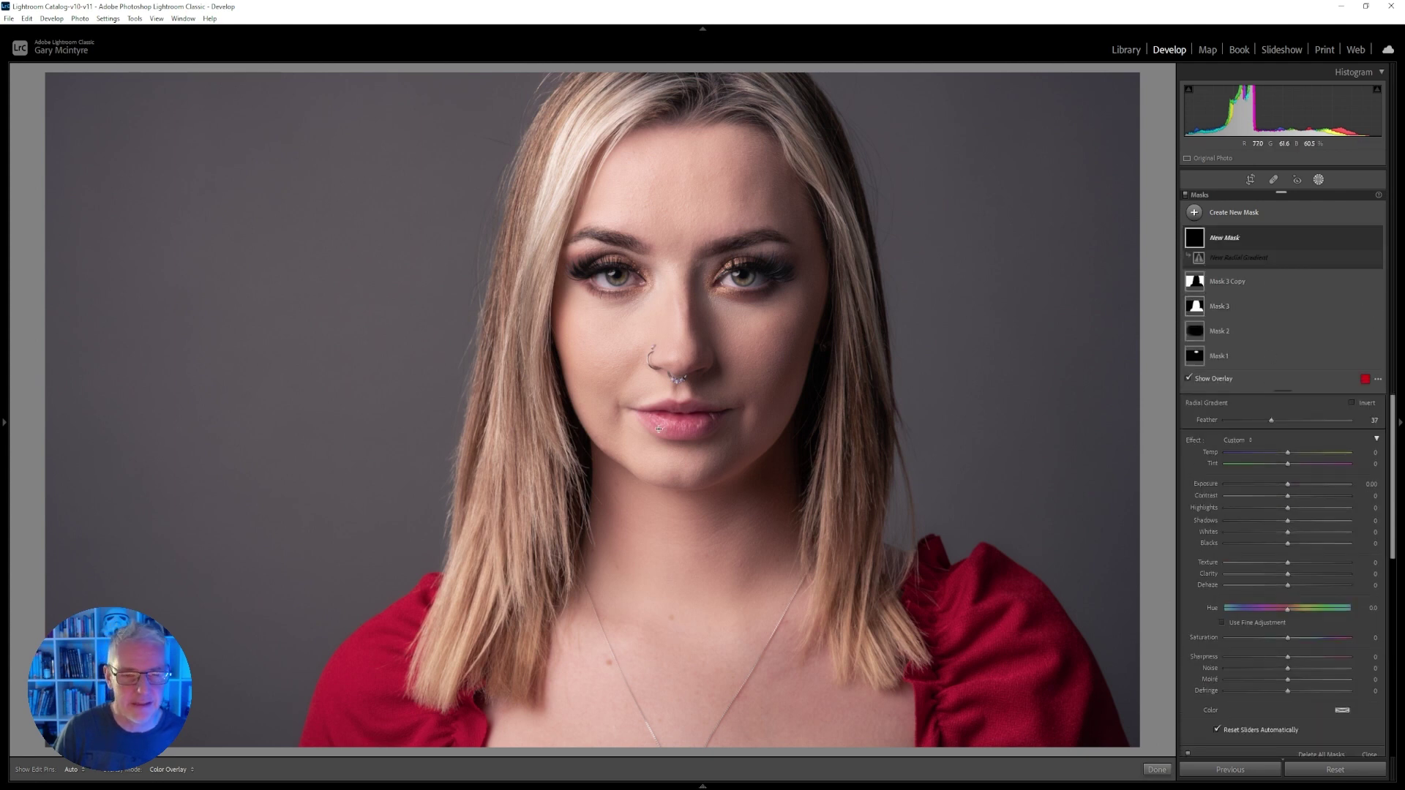
drag(671, 446, 1123, 779)
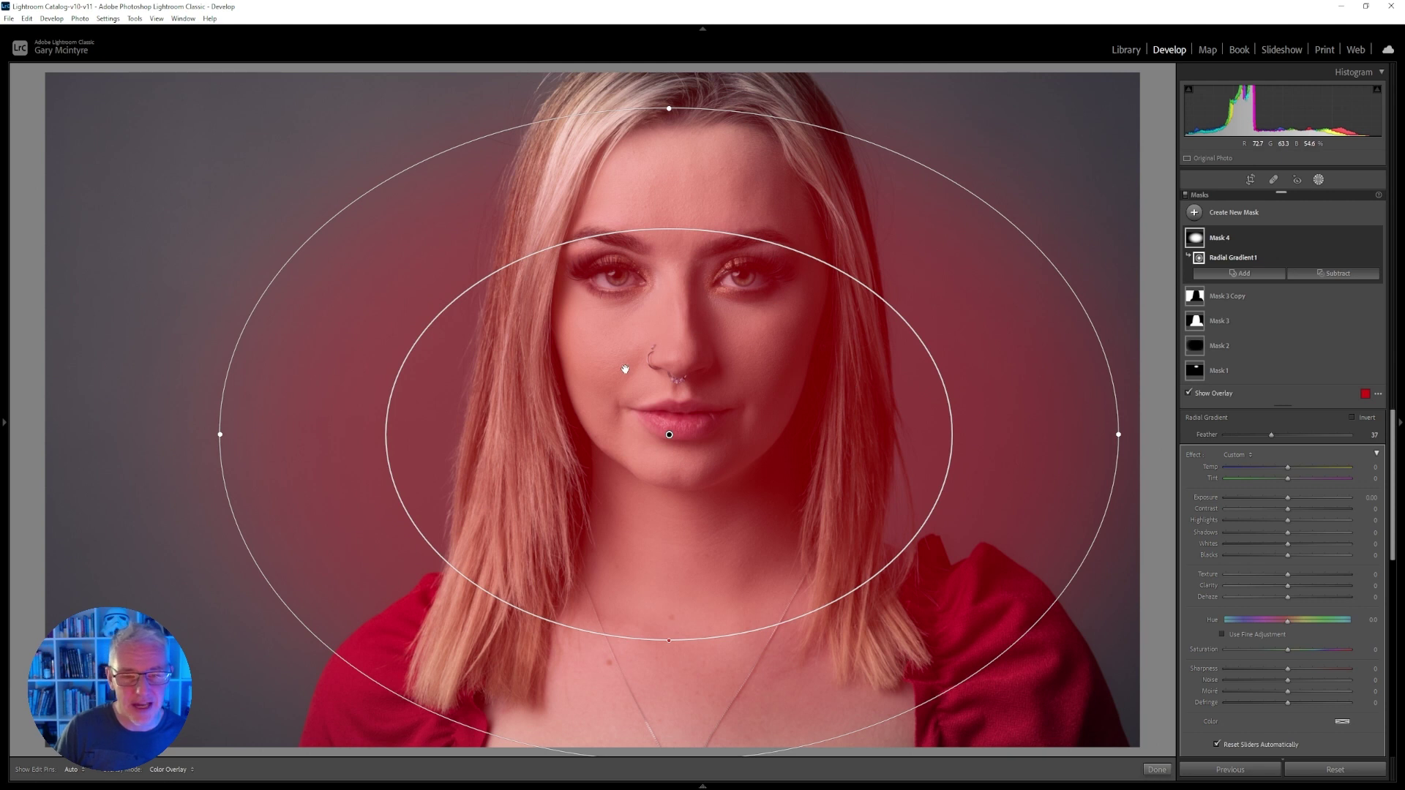
Intersect the radial gradient with a Select Subject mask and toggle the subject's inversion to restrict Mask 4 to the background
mouse_move(1365, 259)
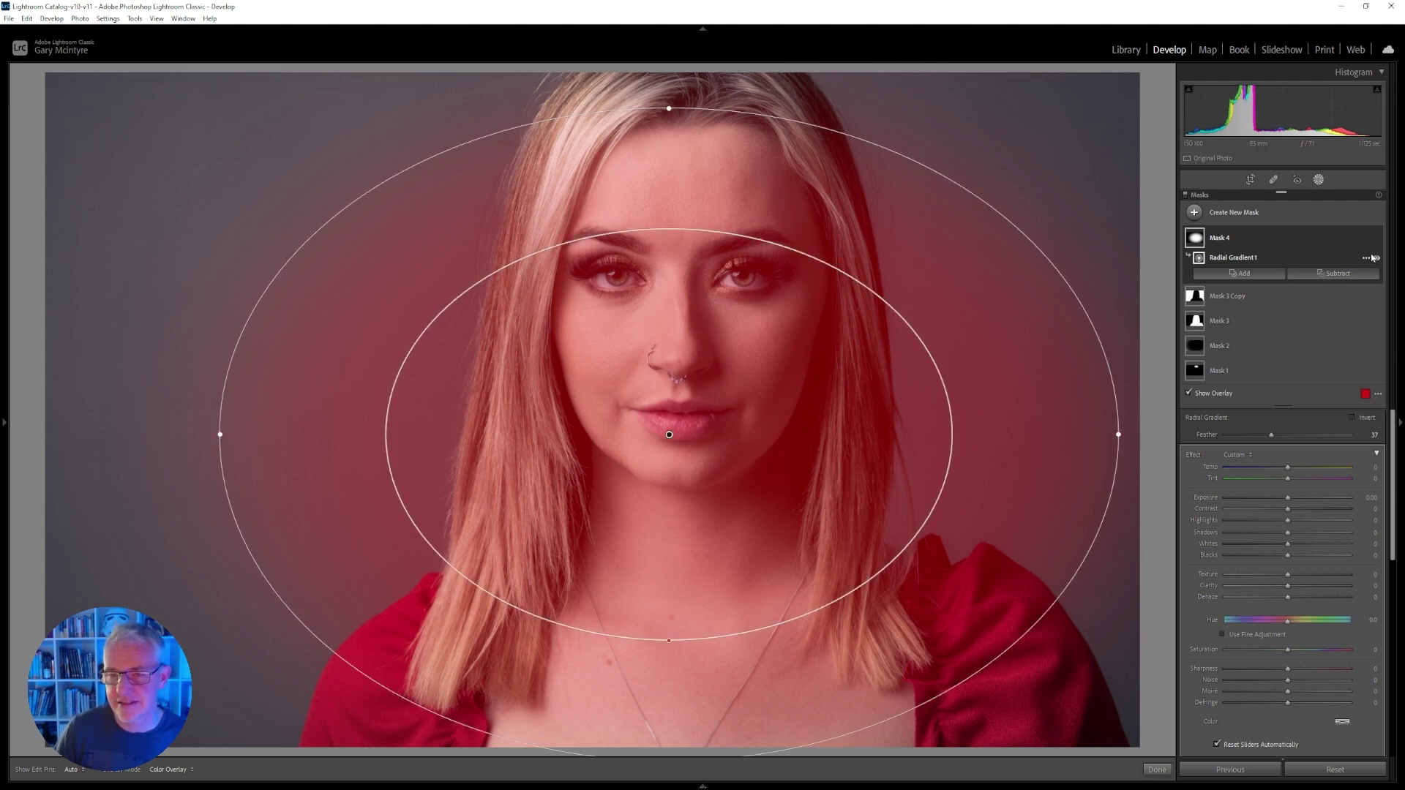
click(1367, 258)
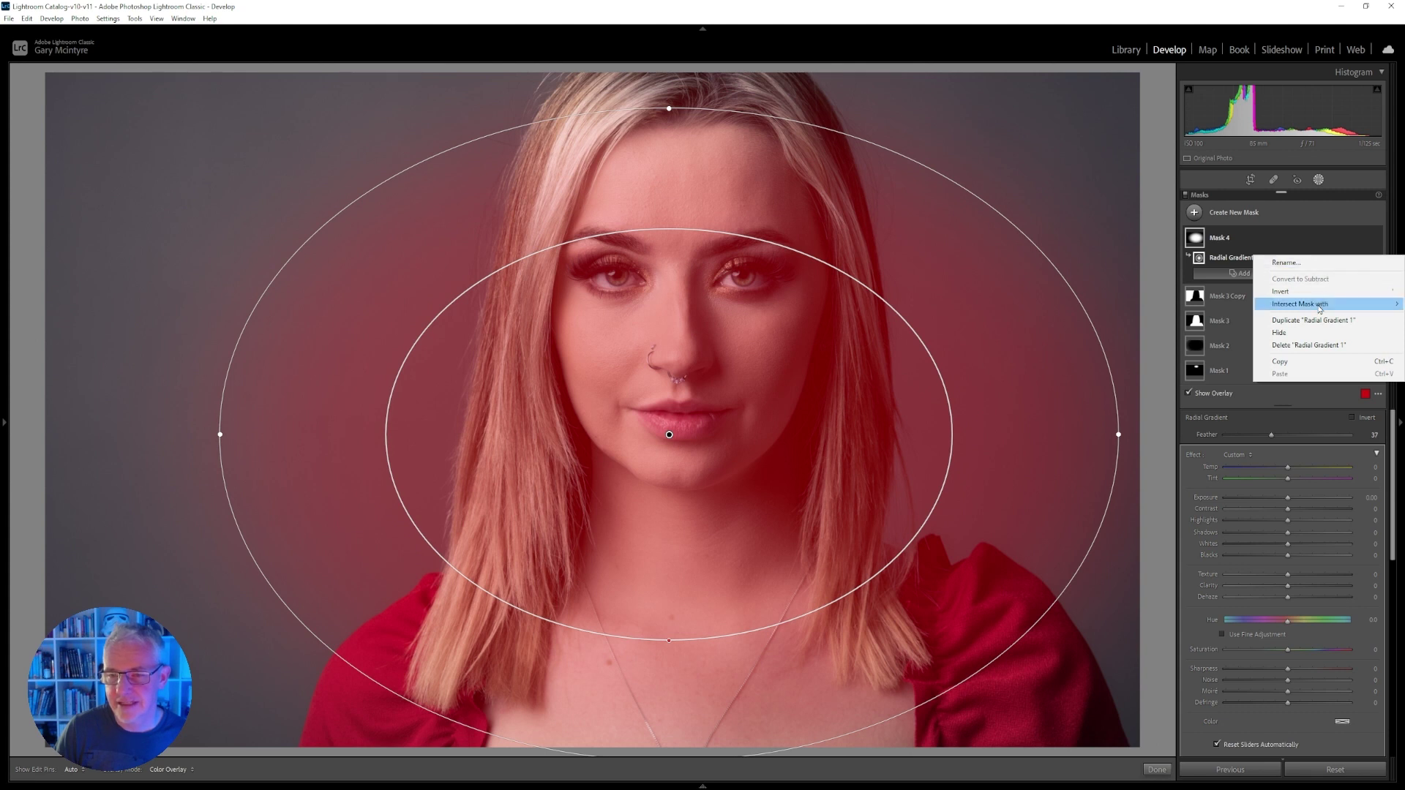
mouse_move(1319, 308)
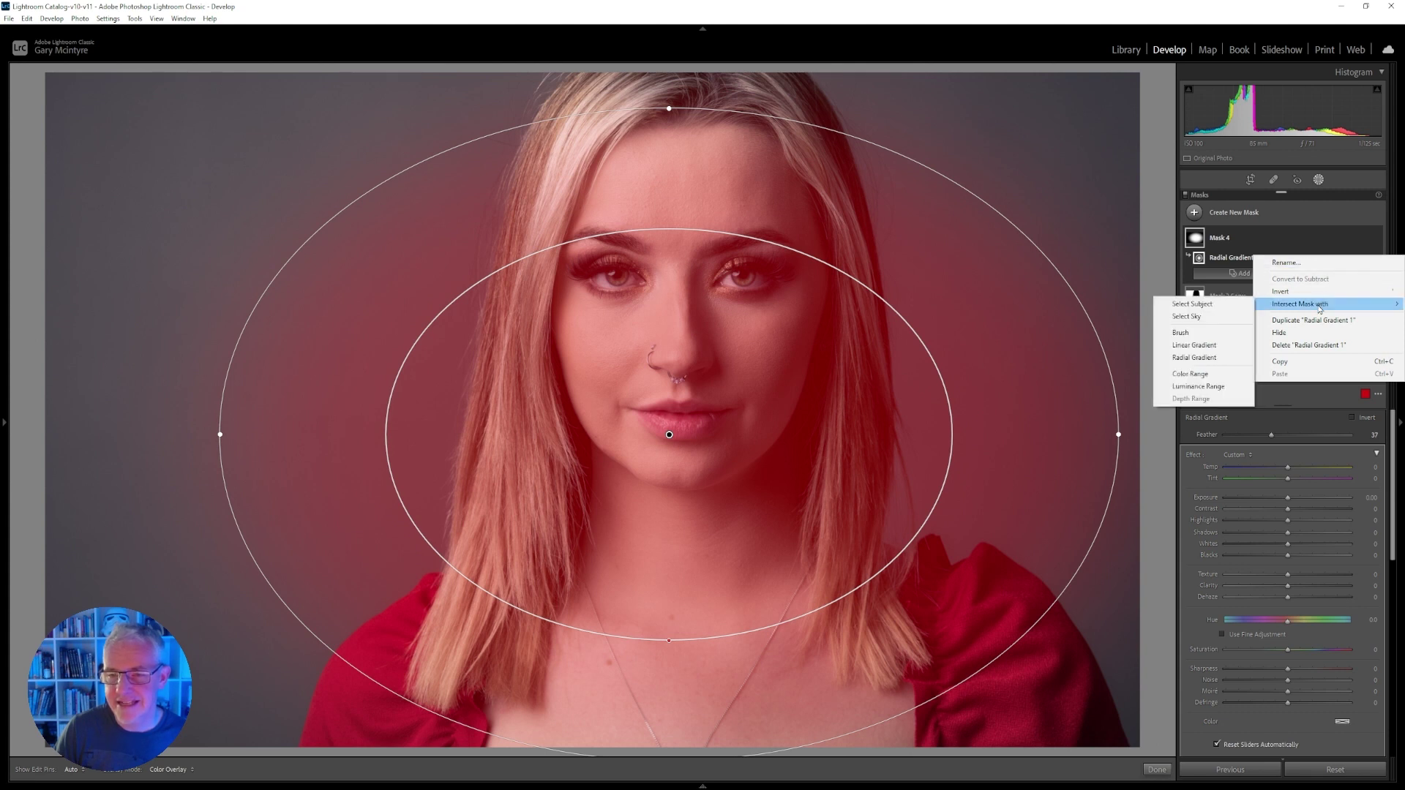
click(1229, 309)
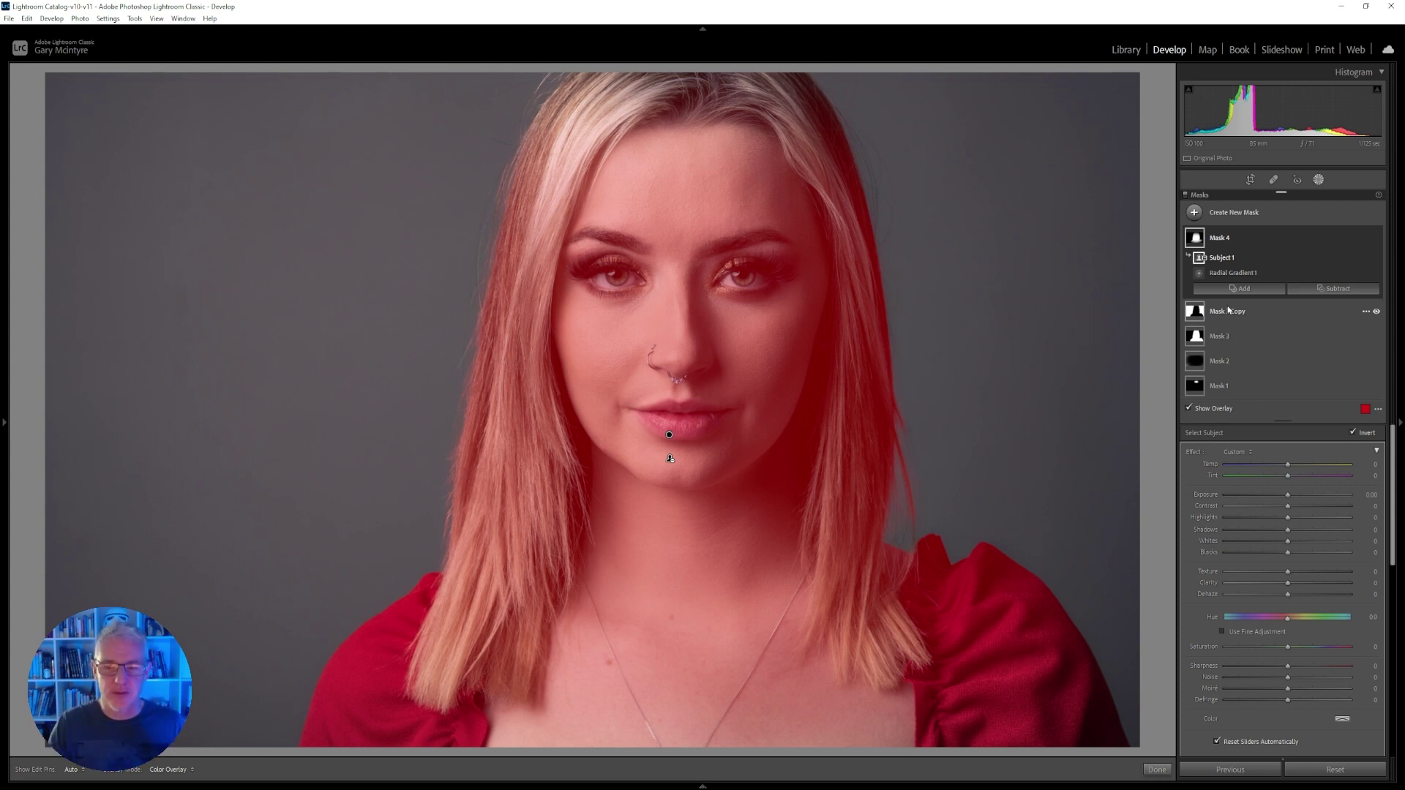
click(1352, 434)
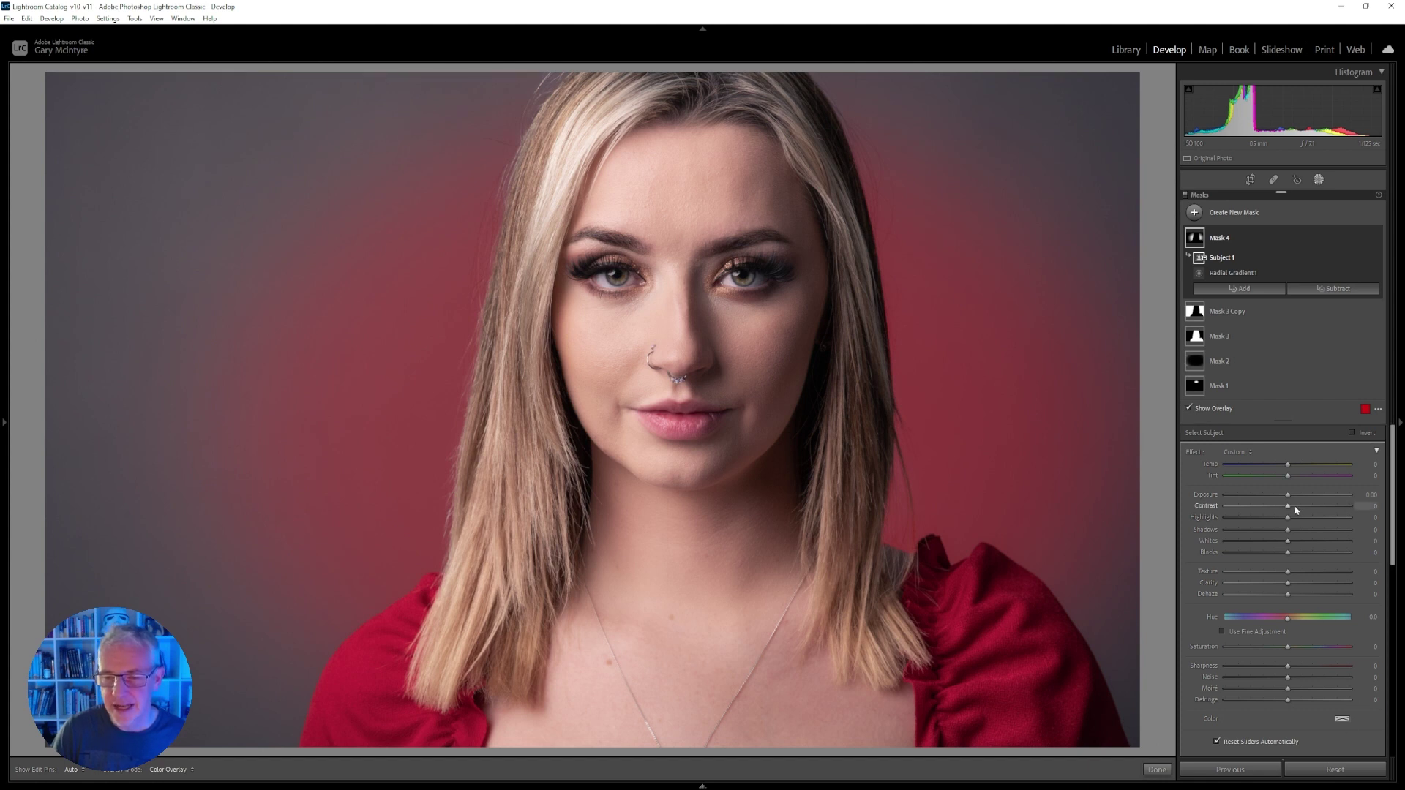
Hide the mask overlay, tint Mask 4 teal at 100% colour saturation, and set its exposure to 1.95
key(o)
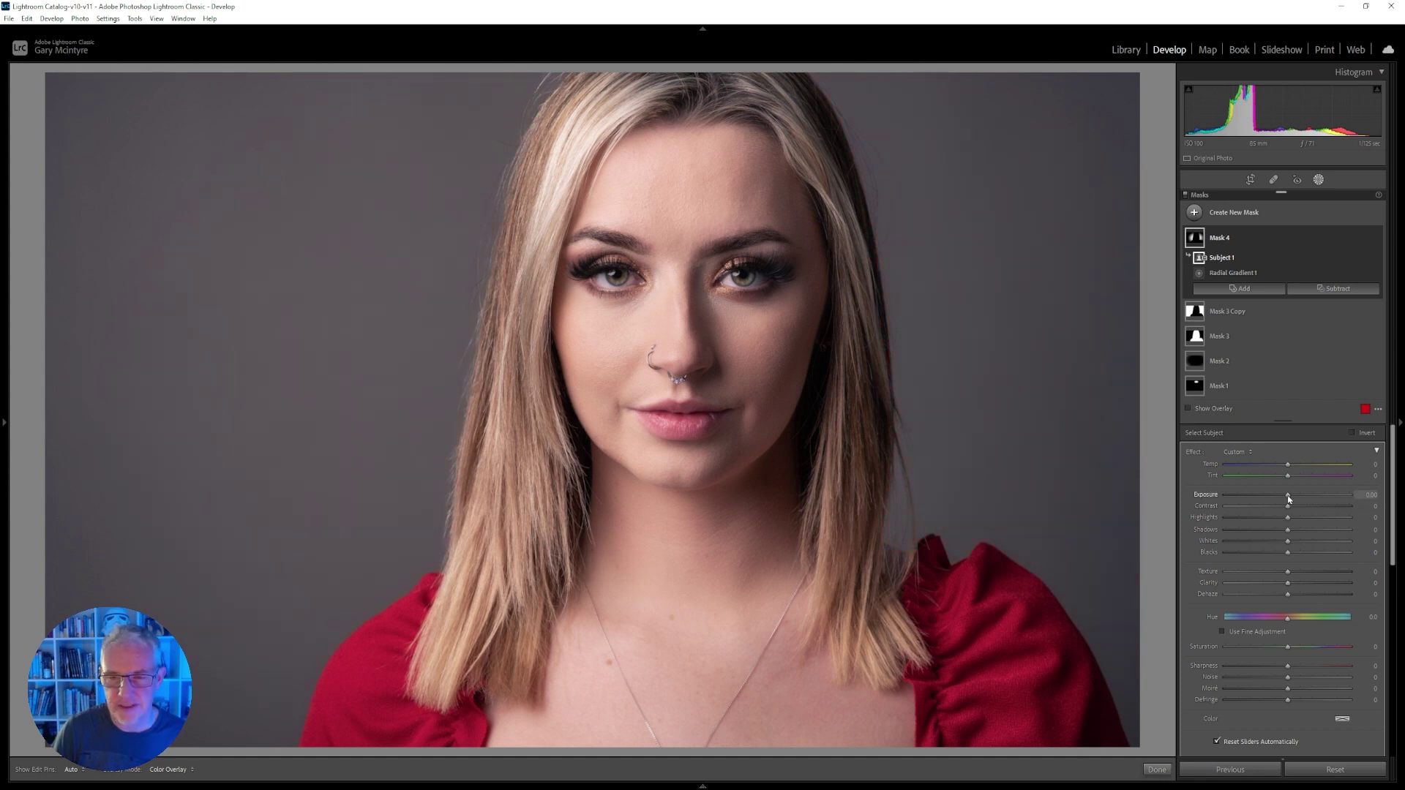
drag(1288, 498, 1316, 498)
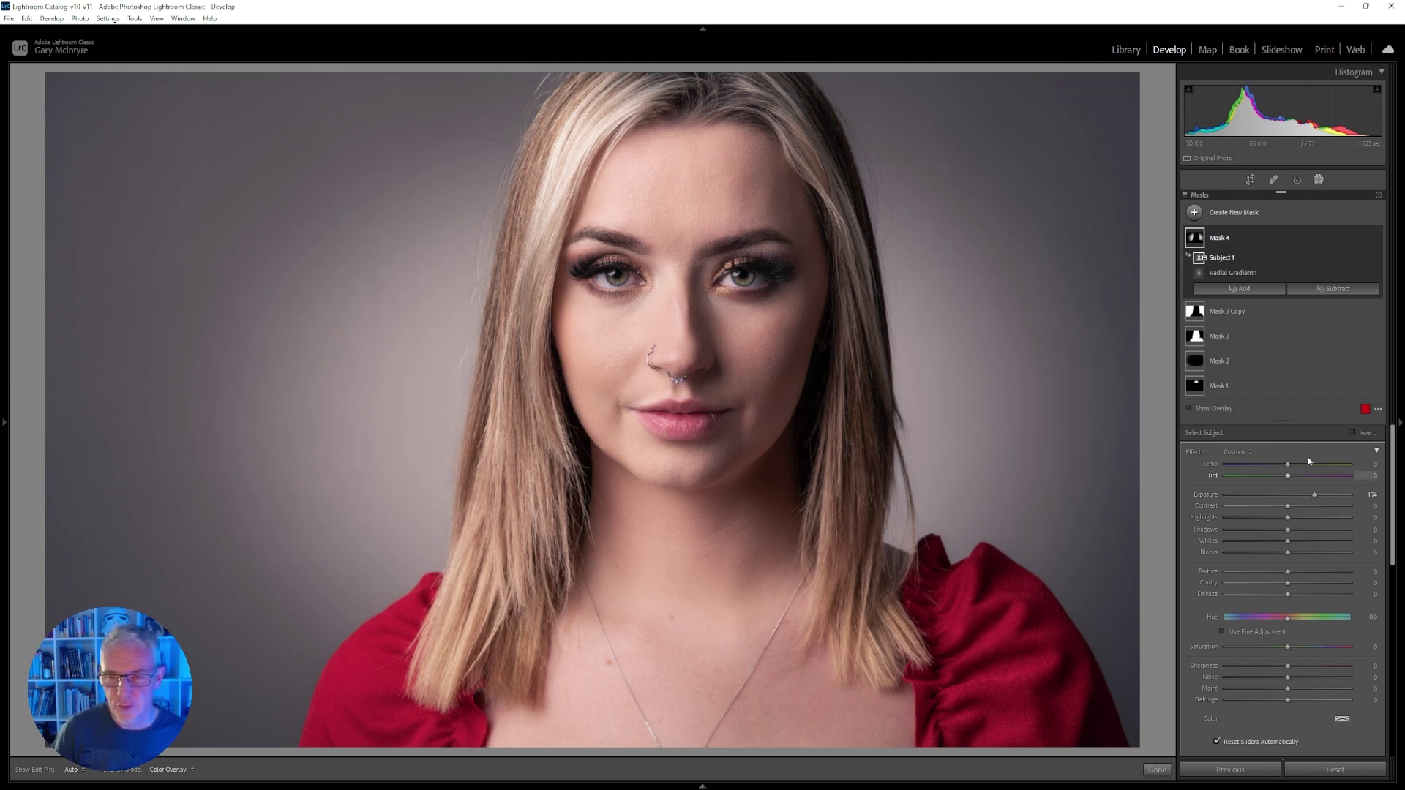
click(1343, 719)
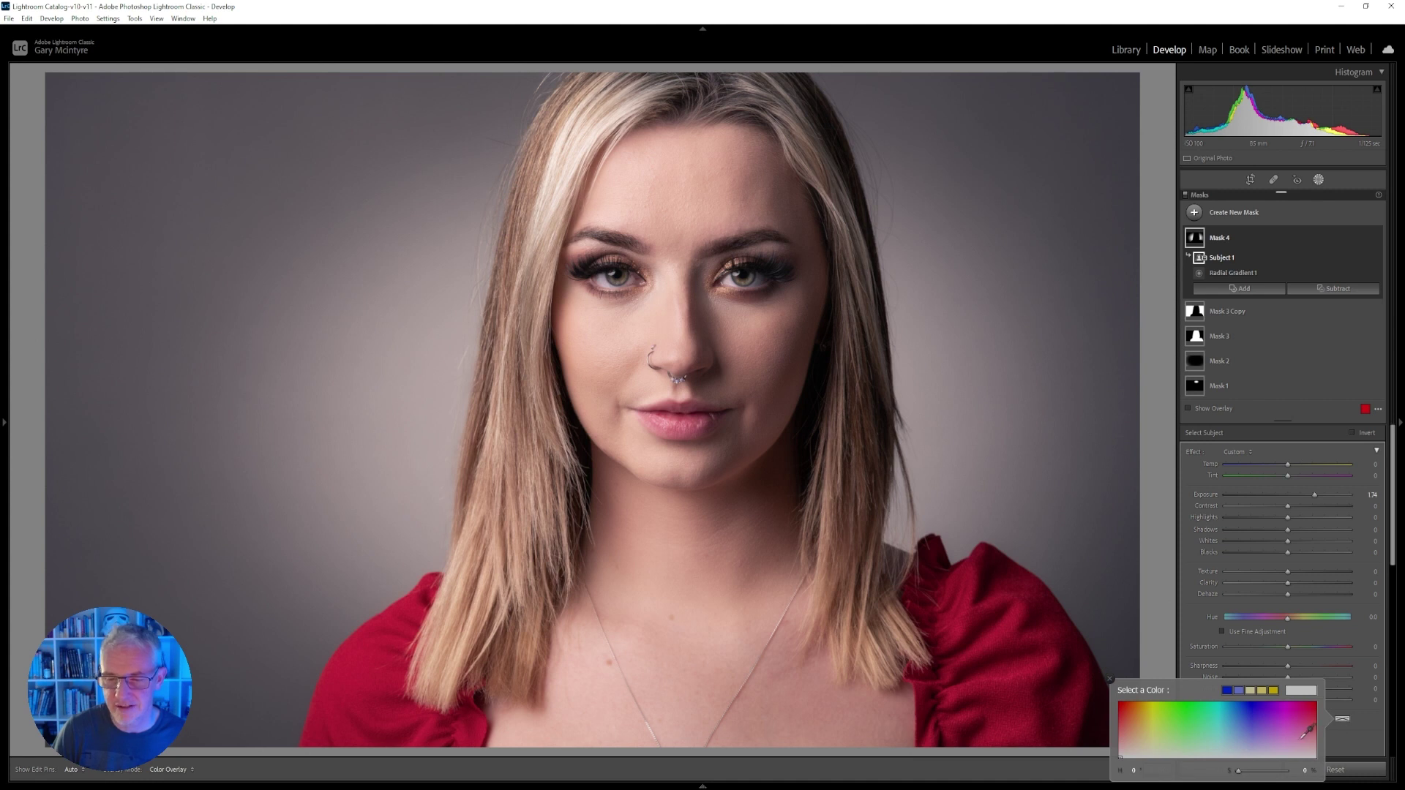
click(1224, 715)
mouse_move(1224, 716)
mouse_down()
mouse_move(1222, 699)
mouse_move(1195, 700)
mouse_move(1218, 699)
mouse_up()
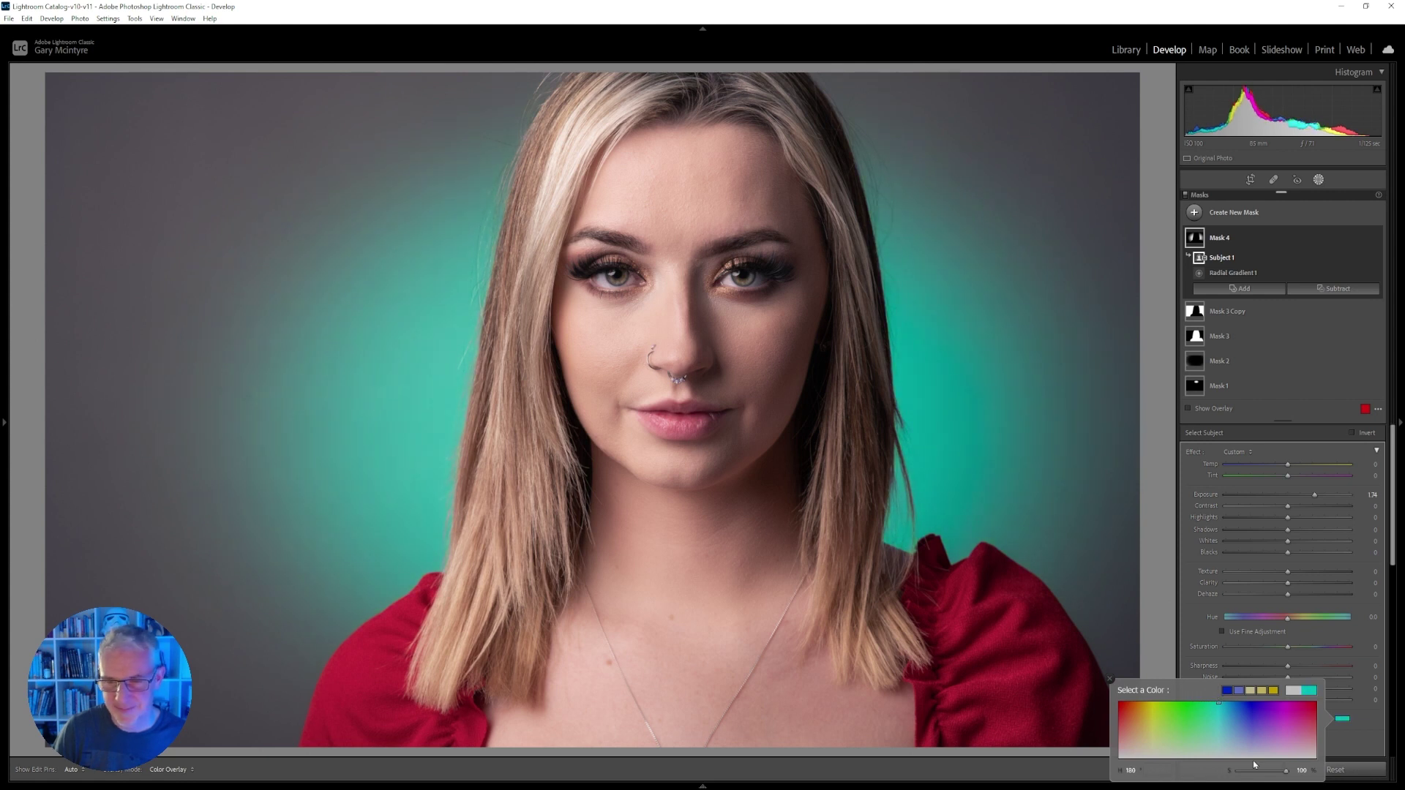
click(1110, 679)
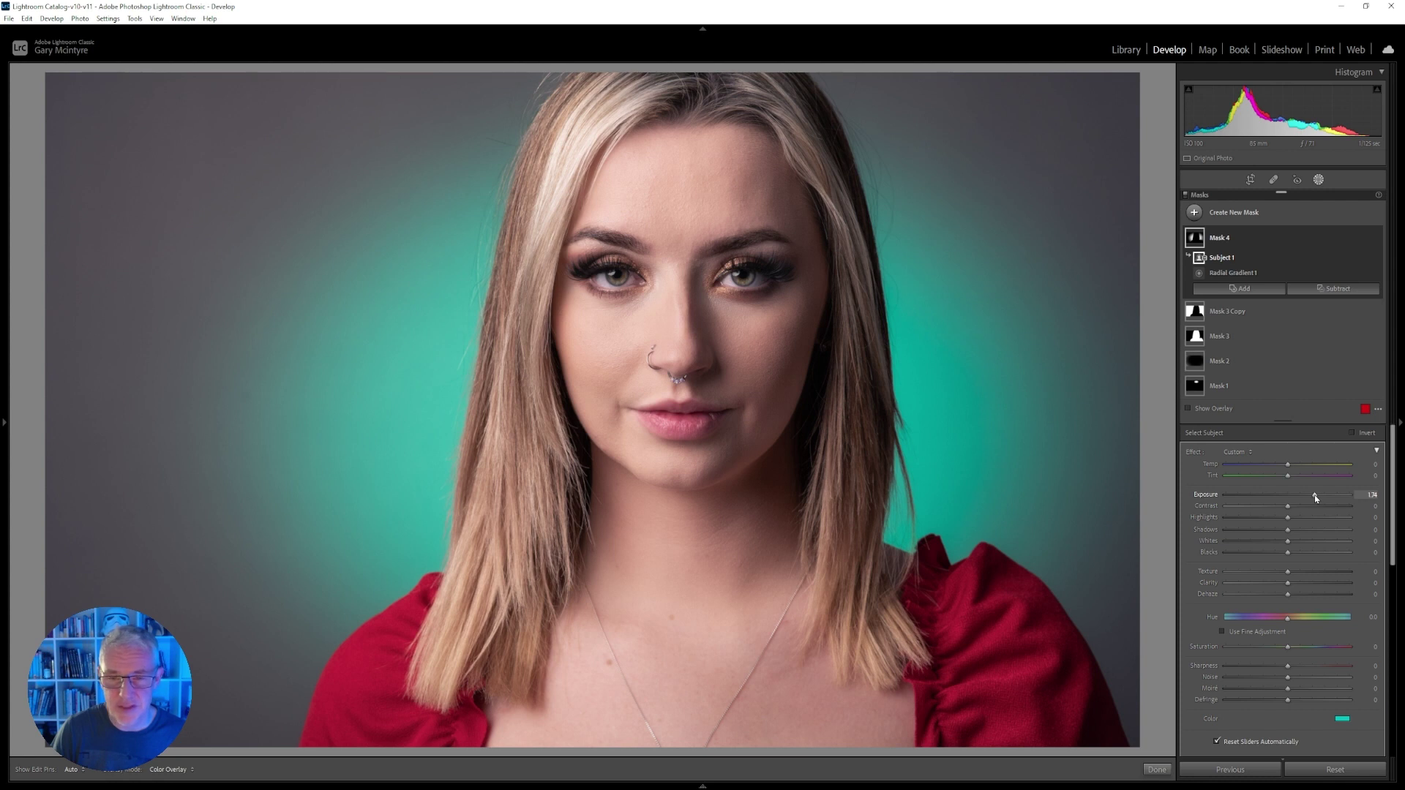
drag(1318, 497, 1319, 497)
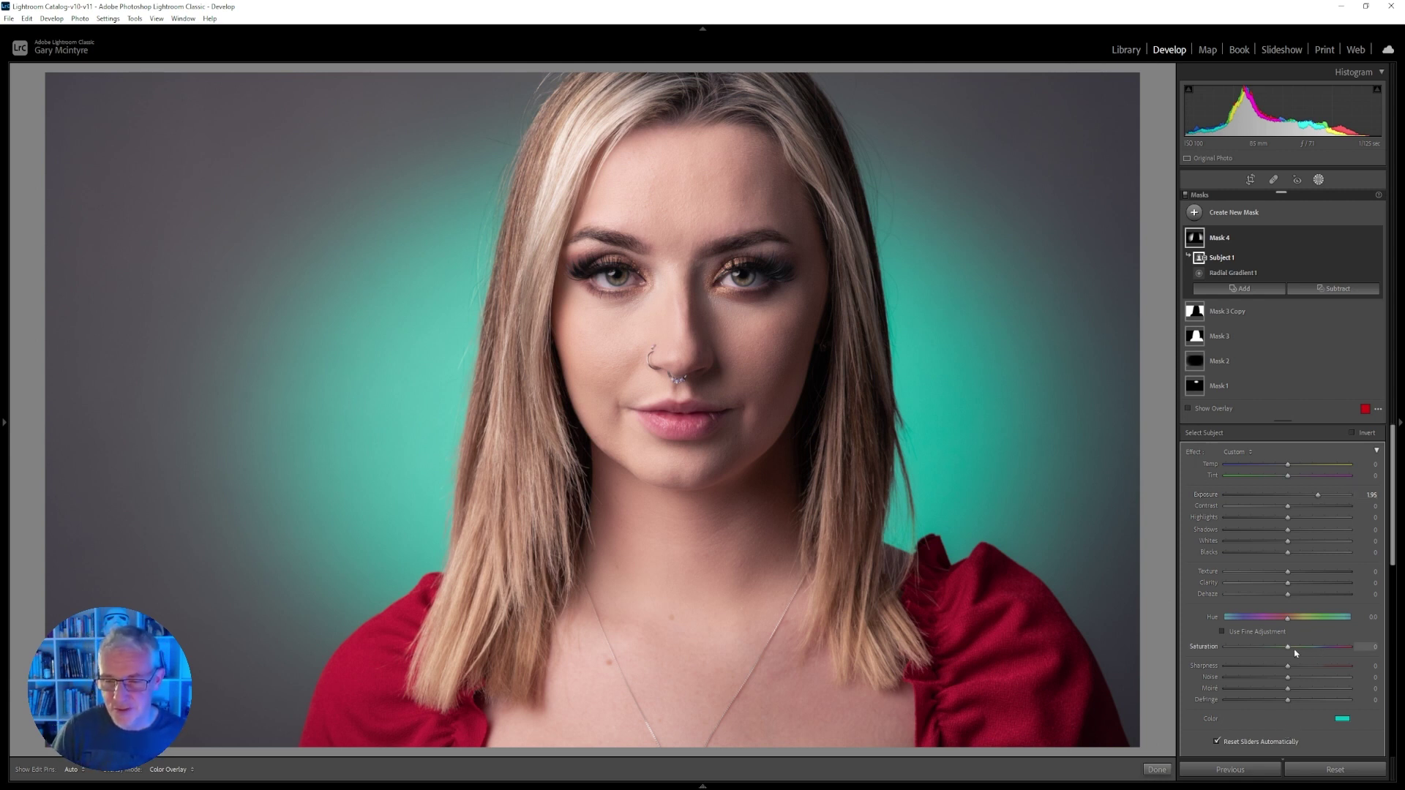
Try the extreme low and high Saturation settings on Mask 4, then return Saturation to 0
drag(1287, 648, 1143, 647)
drag(1340, 649, 1380, 651)
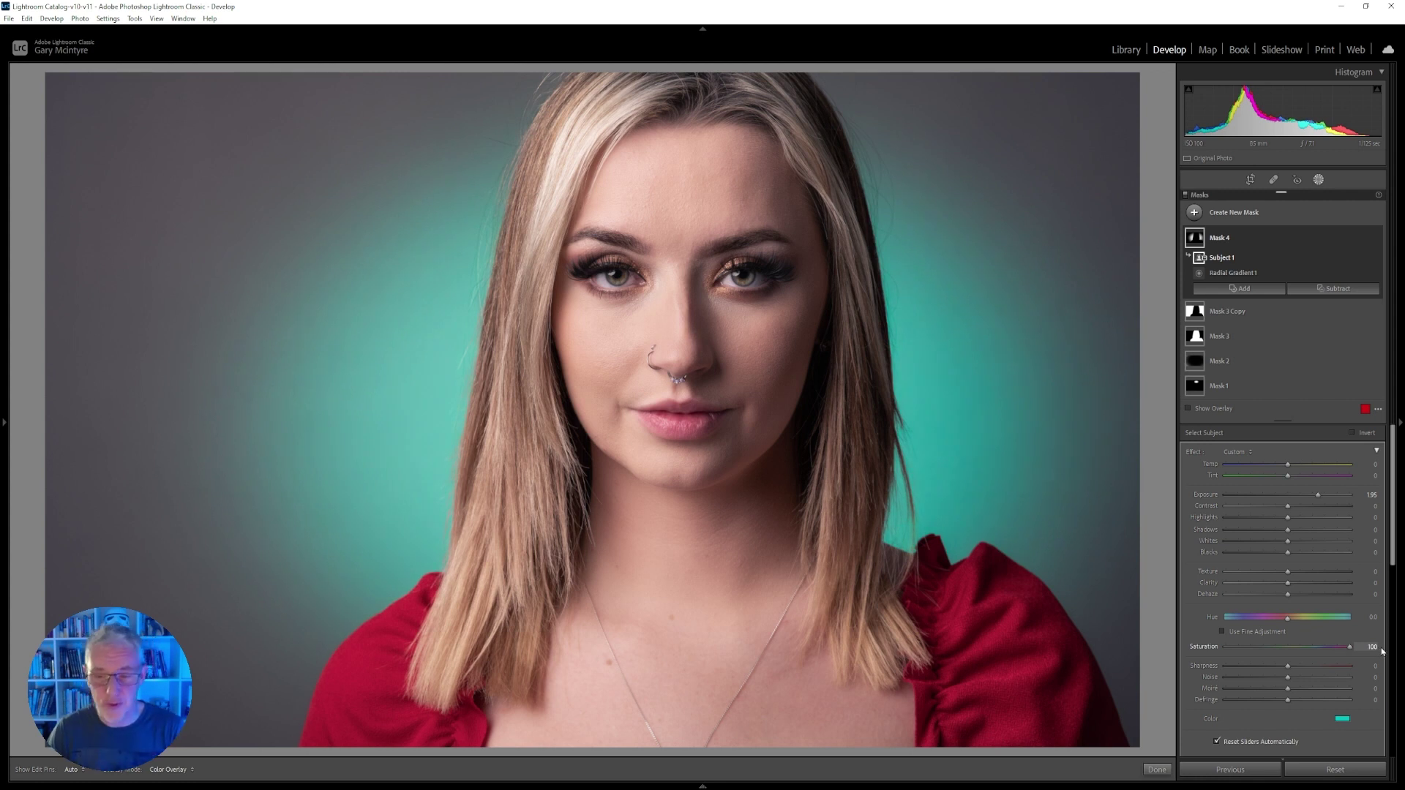
drag(1342, 651, 1289, 649)
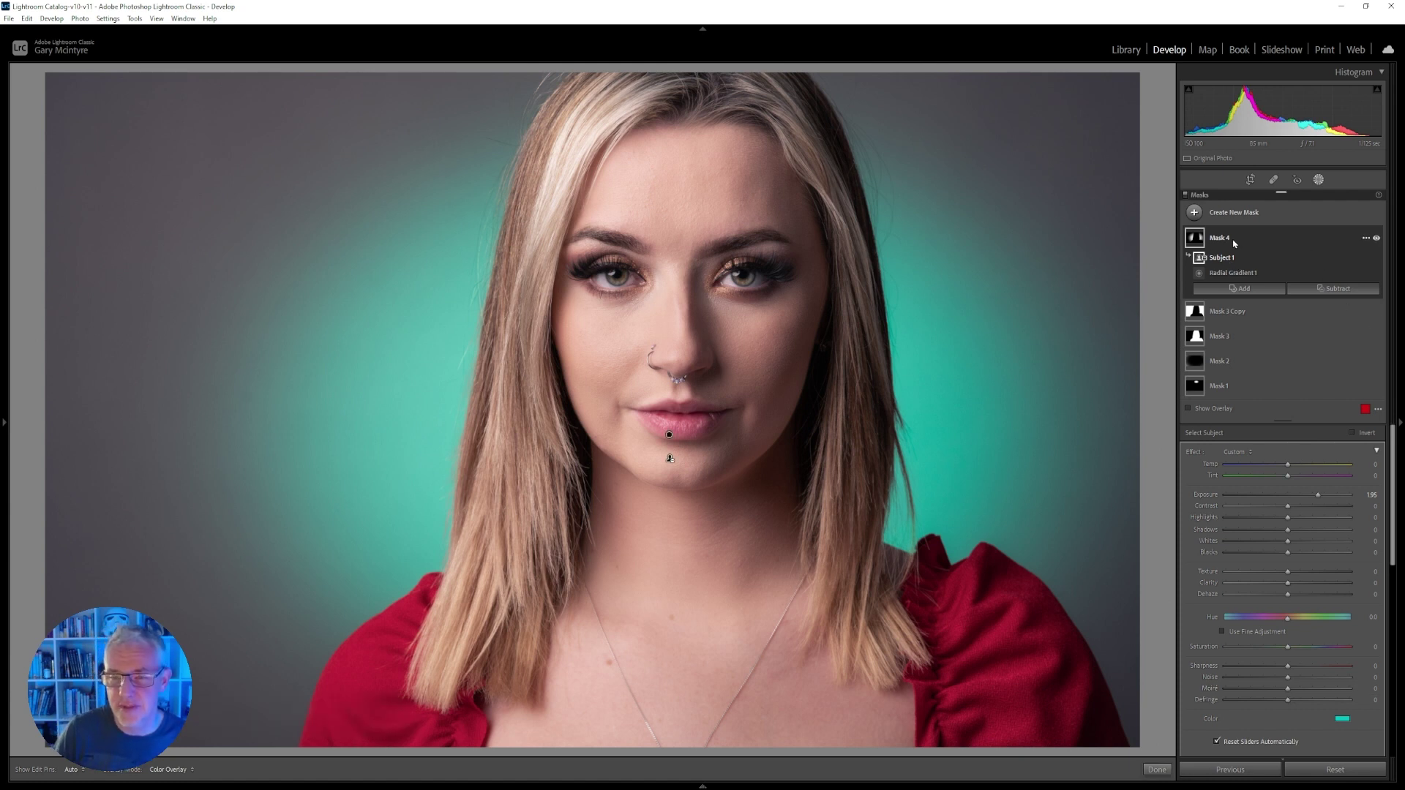
Duplicate Mask 4 and set the copy's exposure to 0.32
click(1366, 239)
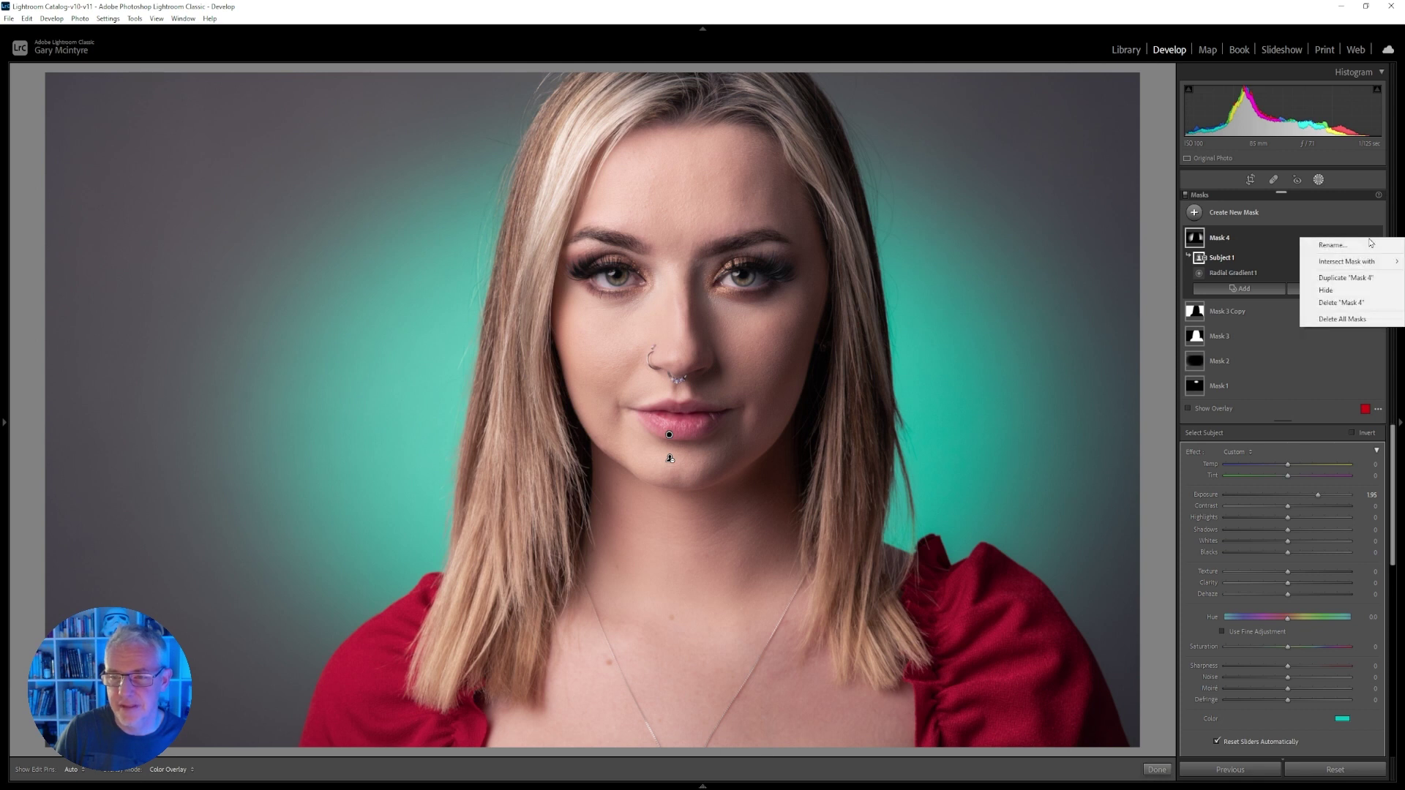
click(1354, 278)
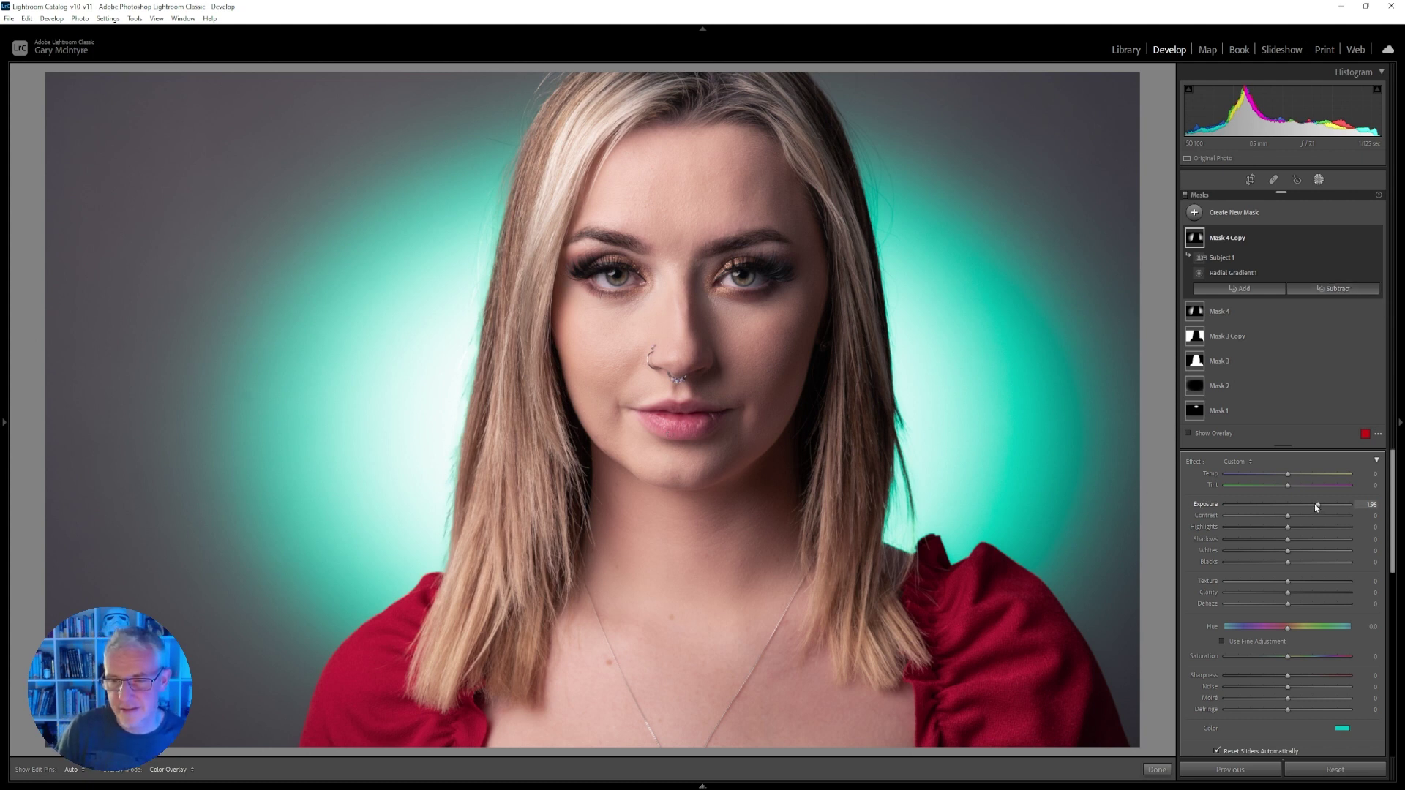
drag(1317, 506, 1297, 506)
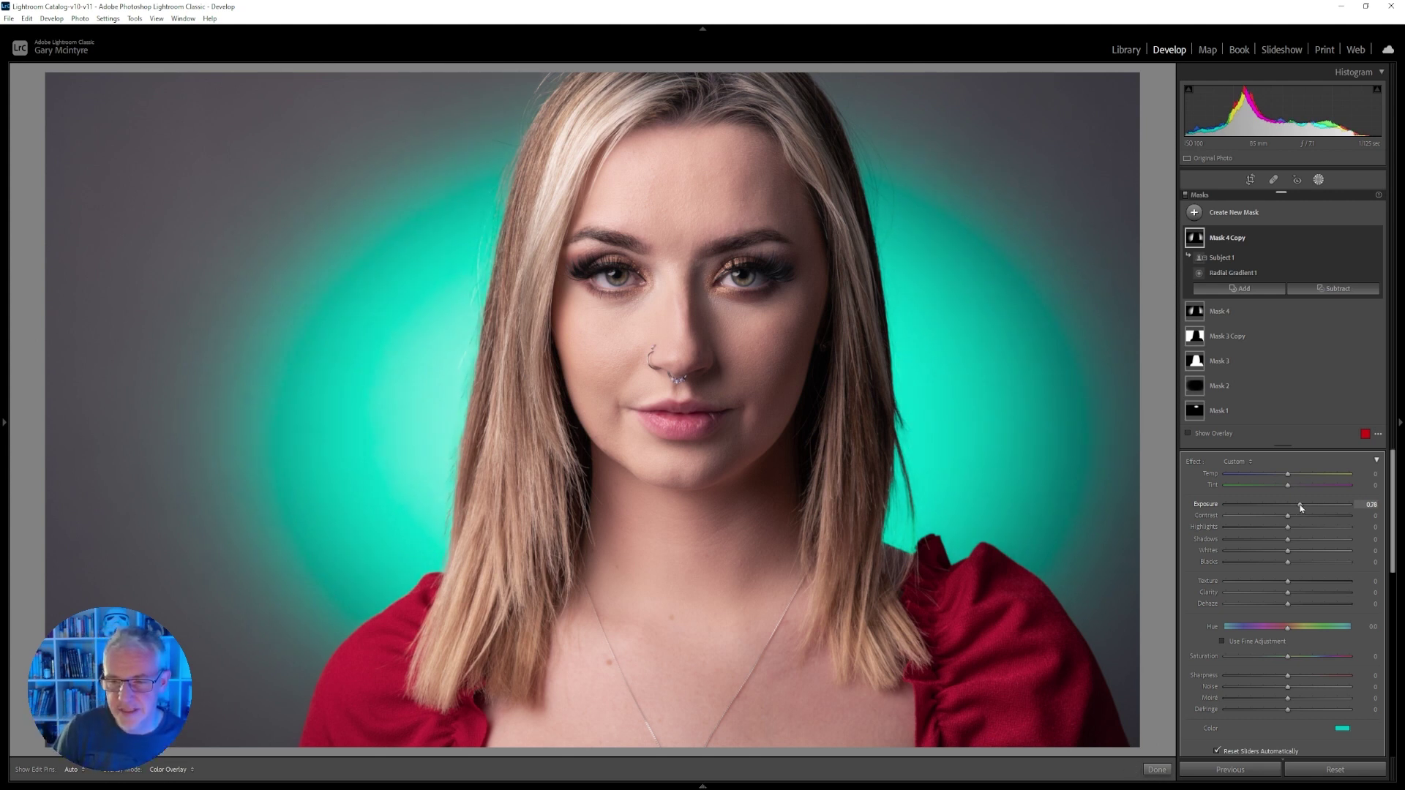
drag(1301, 506, 1293, 510)
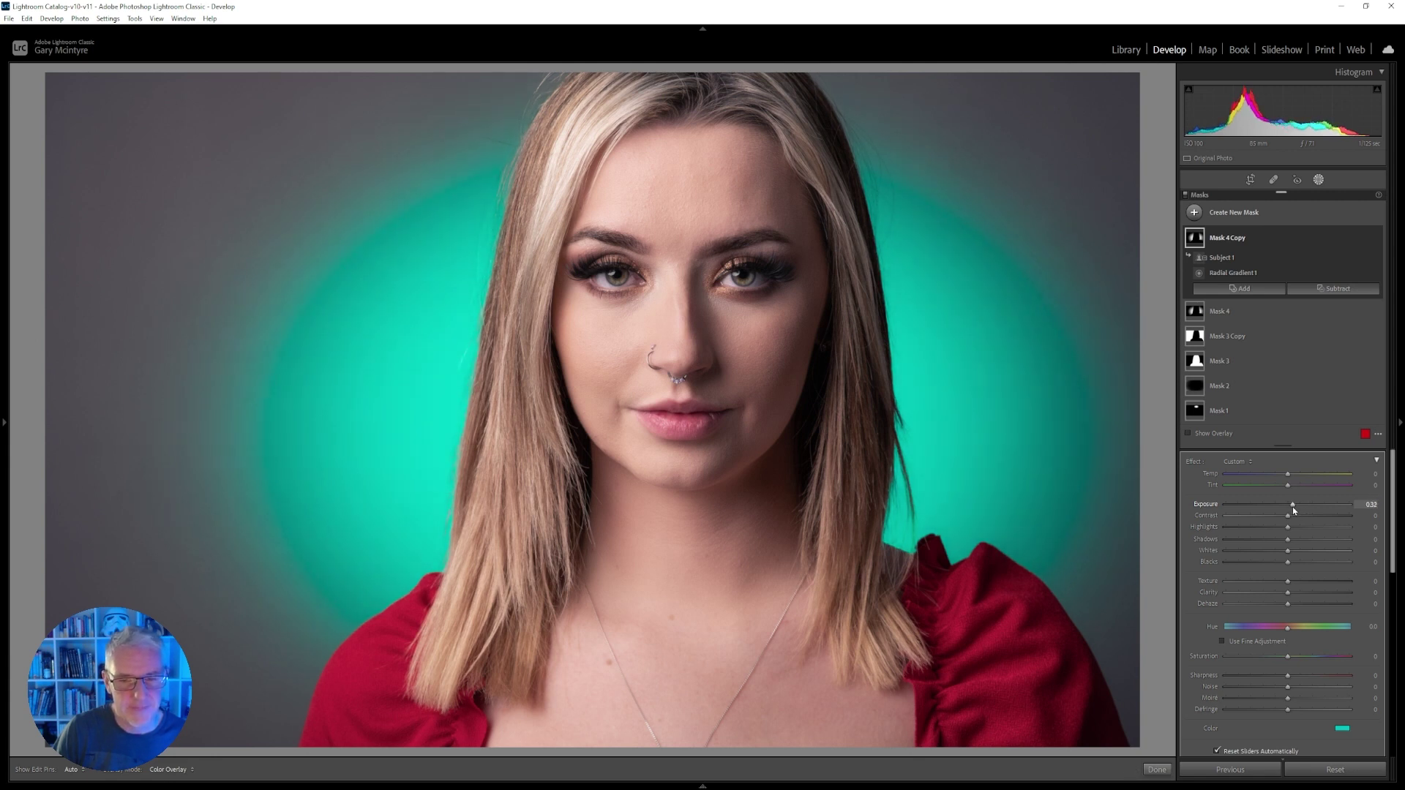
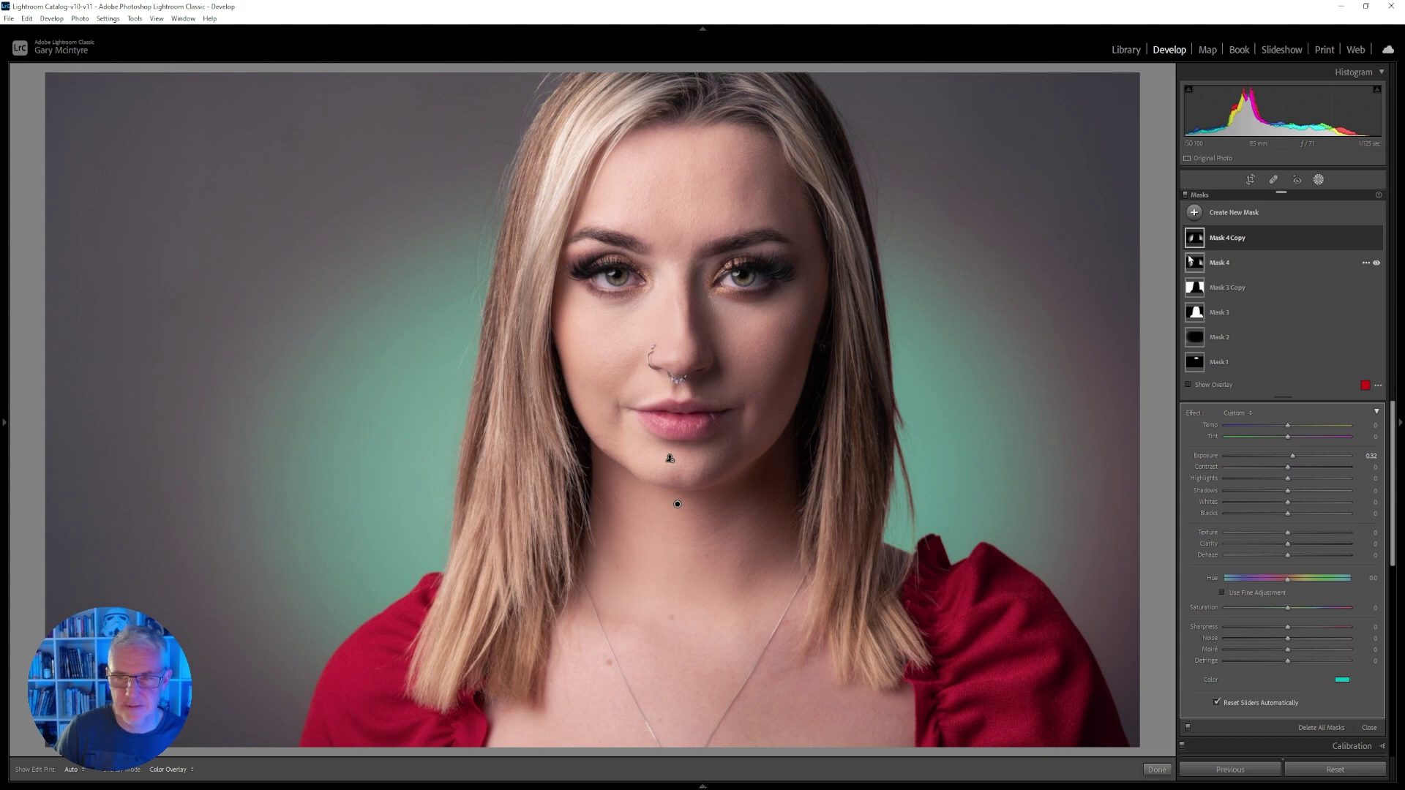
Try magenta and blue colour tints on Mask 4 Copy, then return its tint to teal
click(1192, 264)
click(1195, 237)
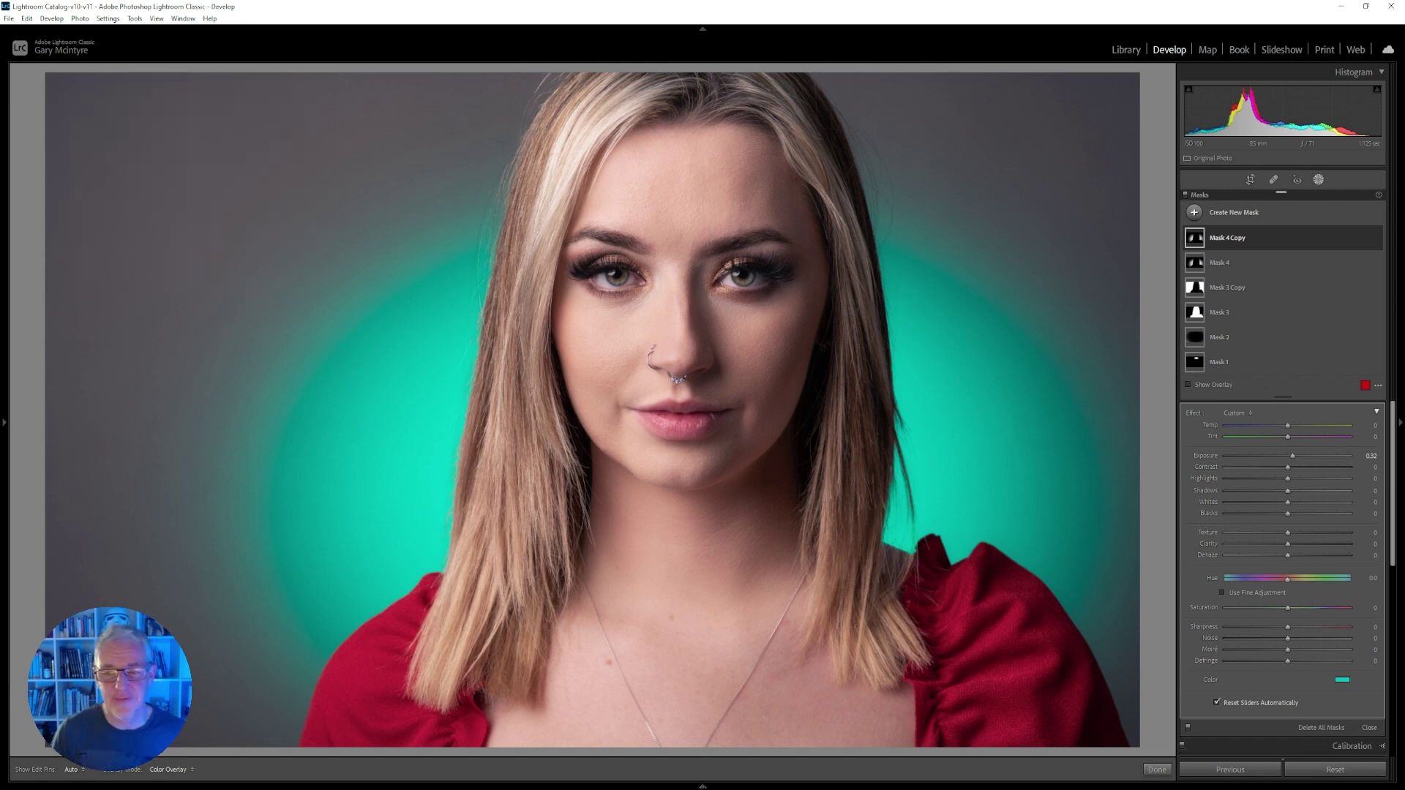
click(1344, 681)
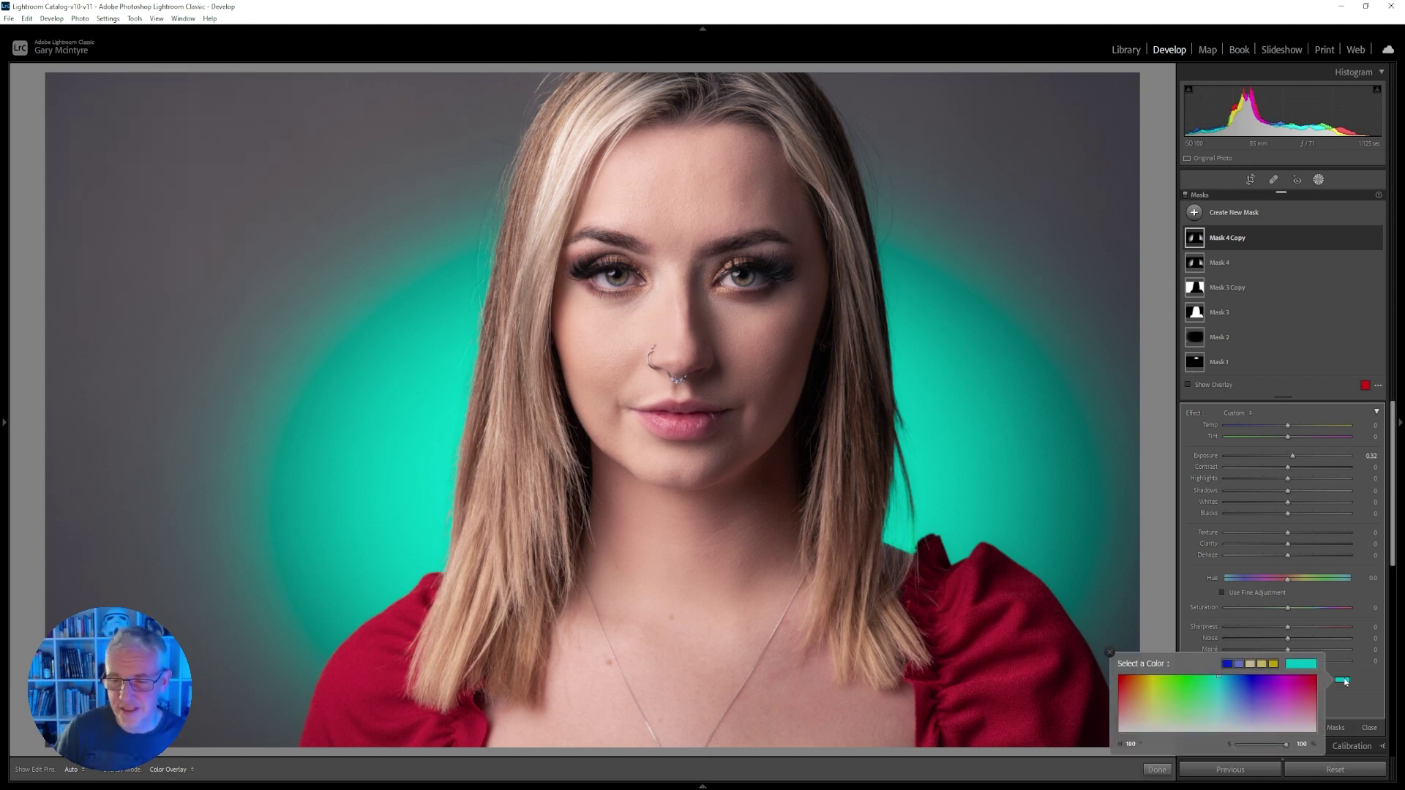
drag(1218, 676, 1186, 685)
click(1302, 686)
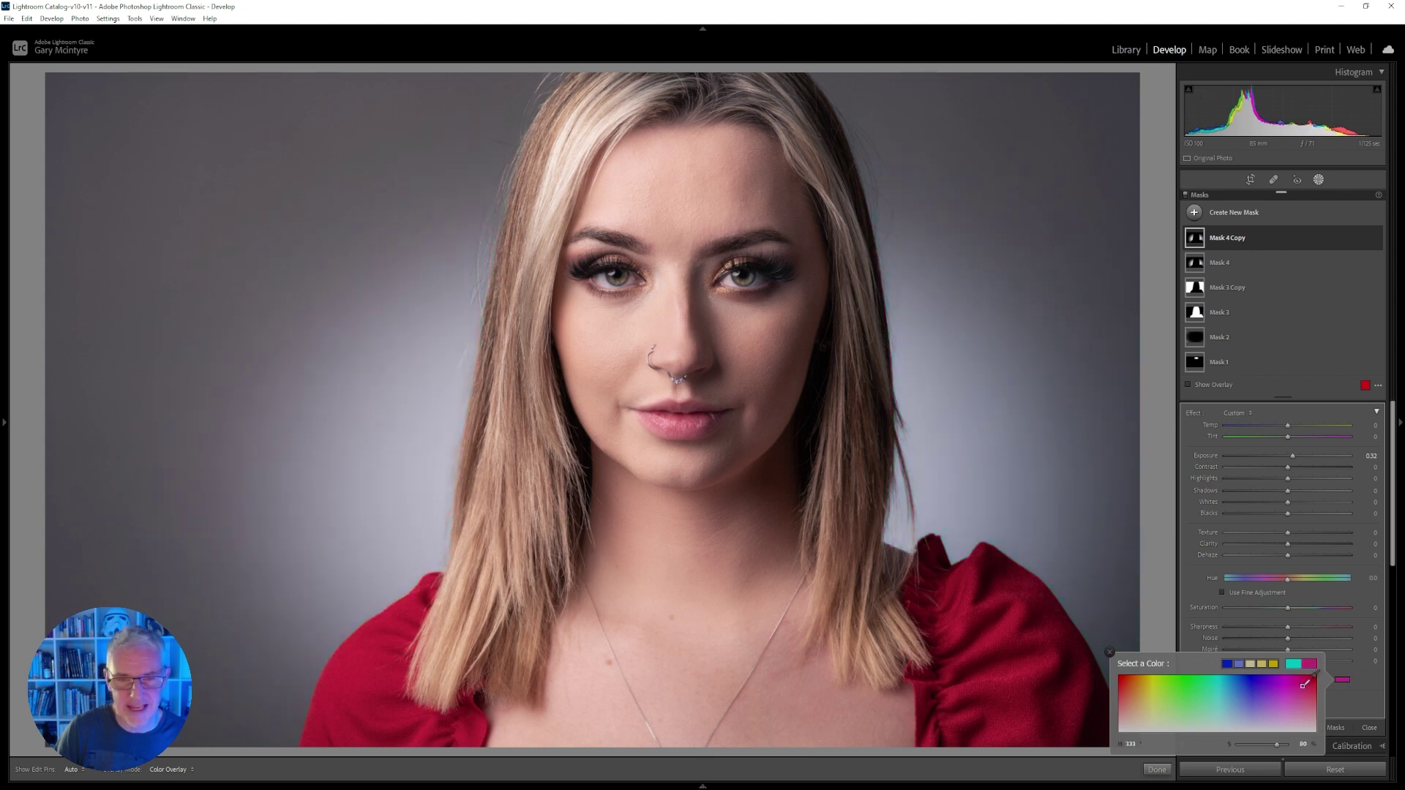
click(1293, 663)
click(1254, 685)
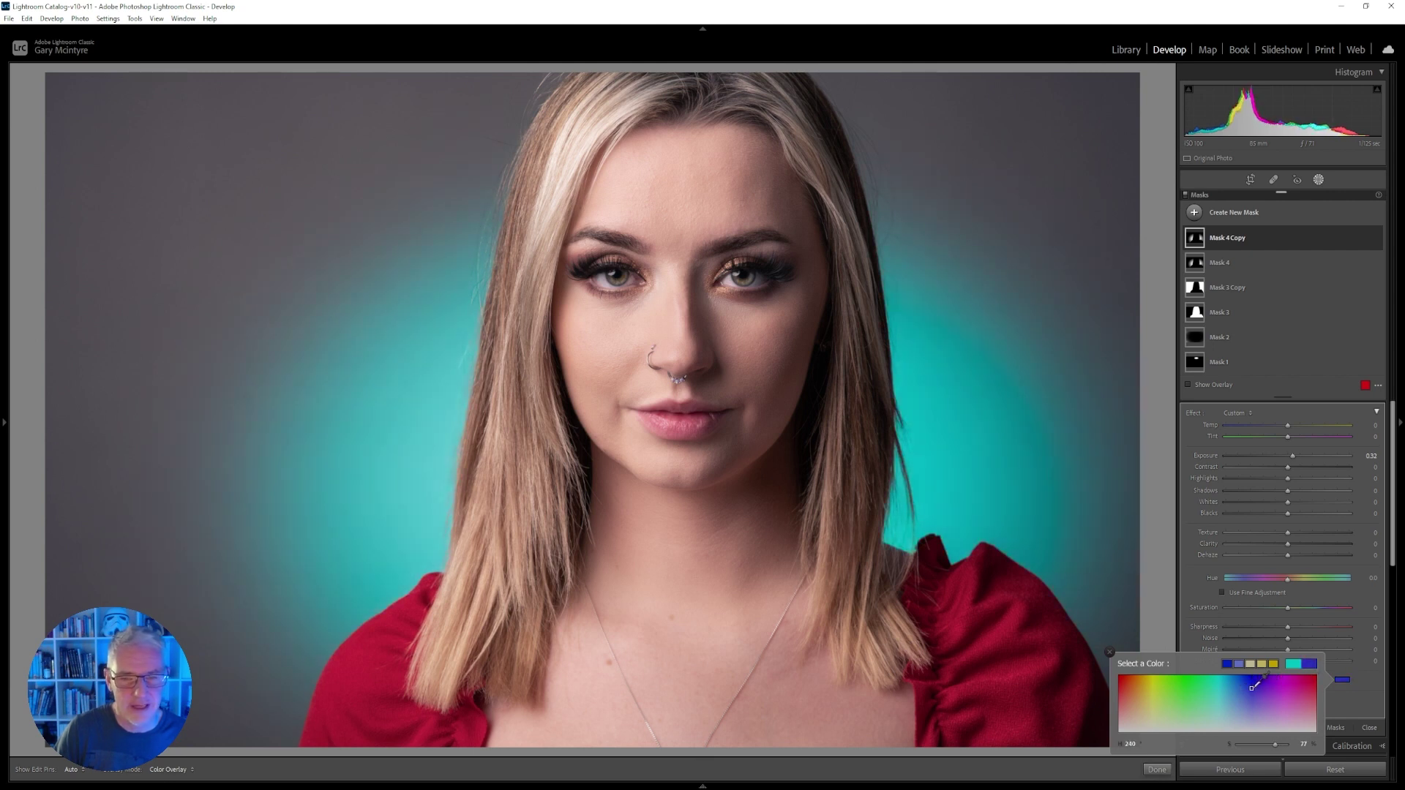
mouse_move(1254, 685)
mouse_down()
mouse_move(1266, 689)
mouse_move(1219, 677)
mouse_up()
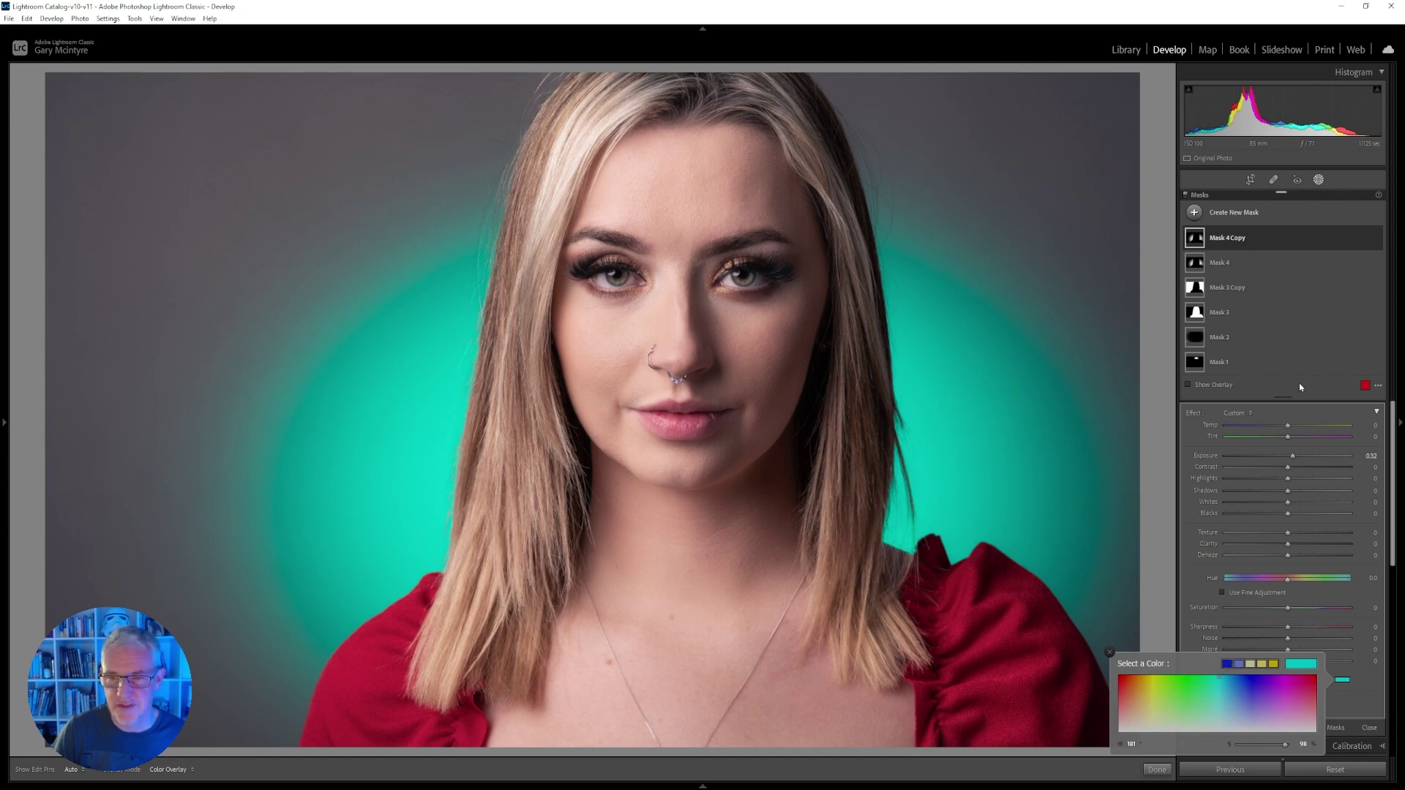
Move the radial gradients of Mask 4 Copy and Mask 4 up to centre both on the subject's mouth, and close masking
click(1227, 238)
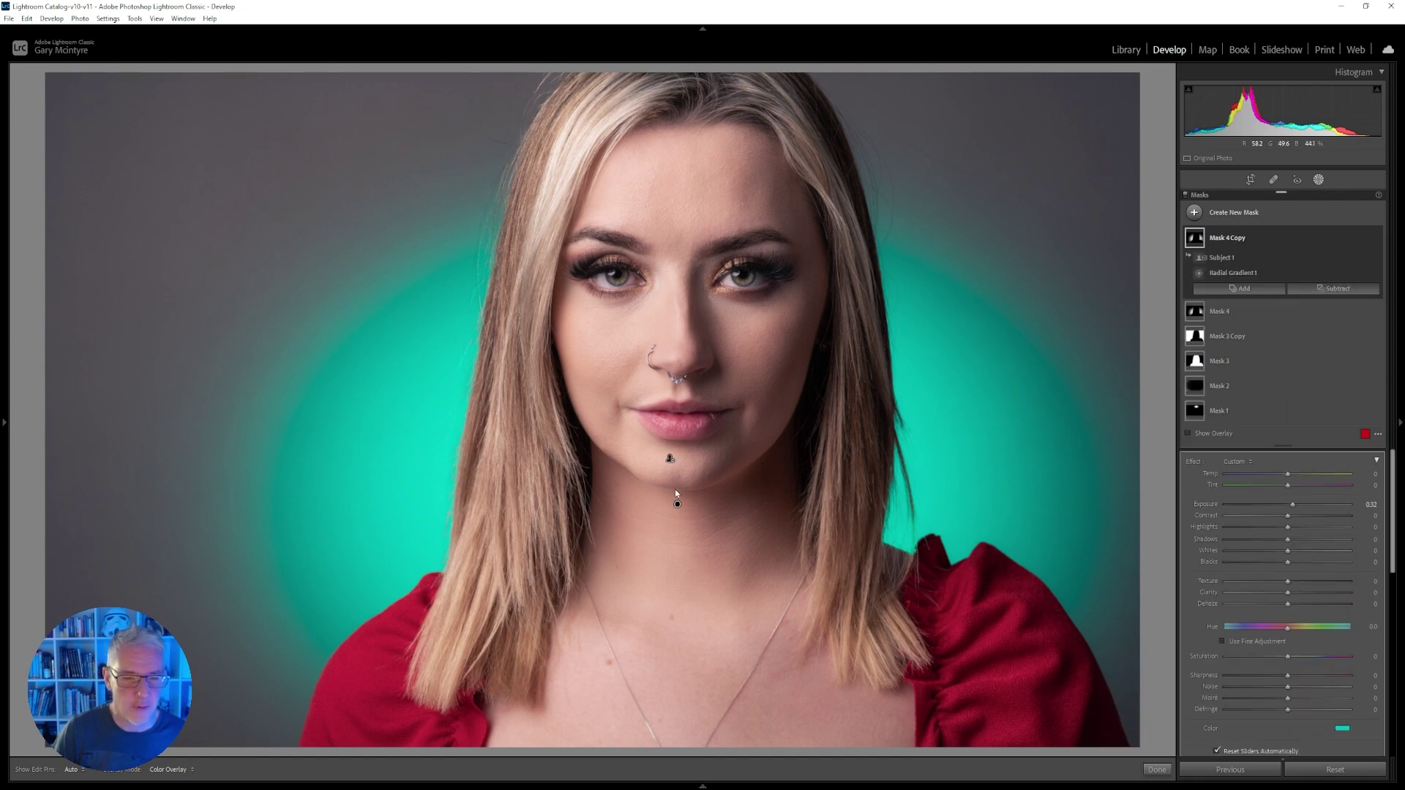
click(676, 500)
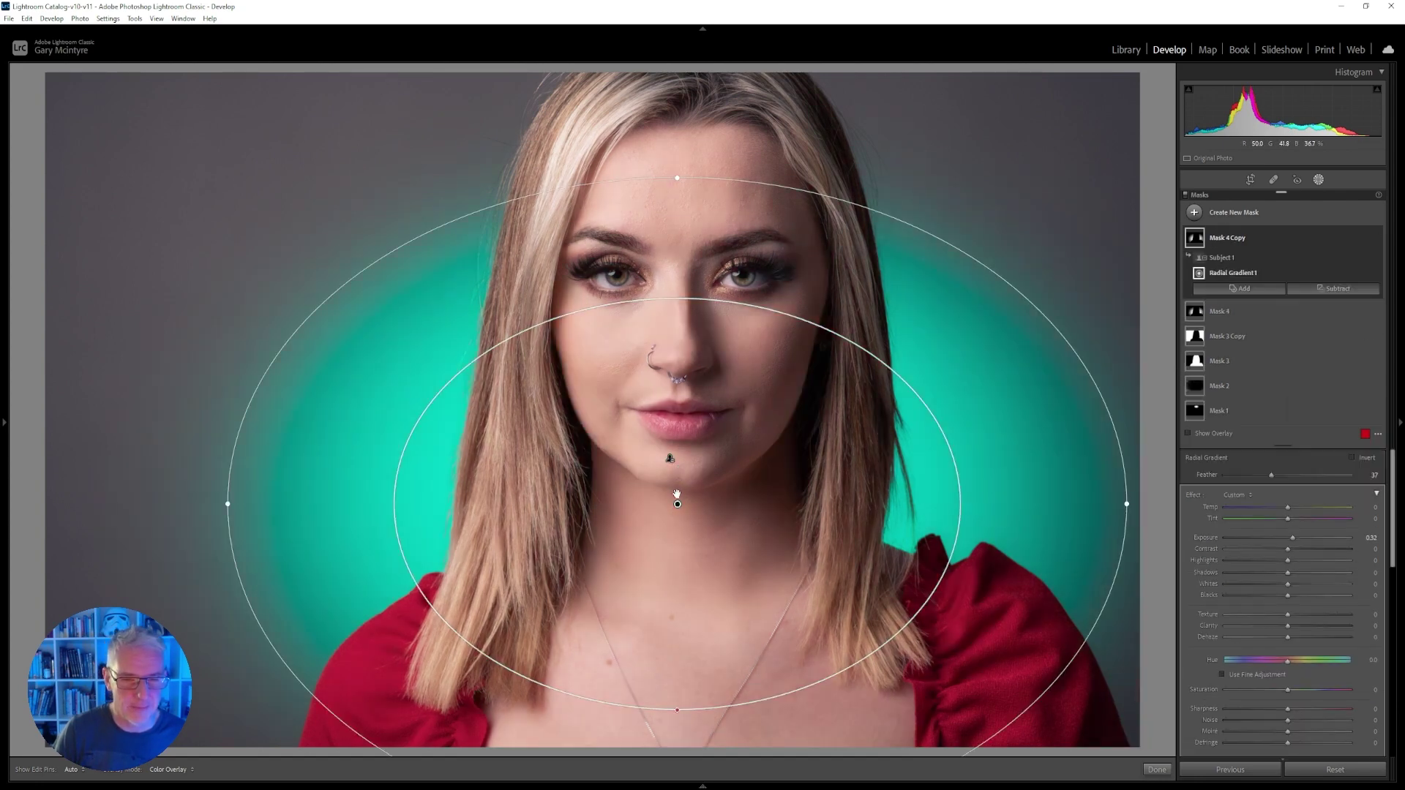
drag(677, 504, 679, 433)
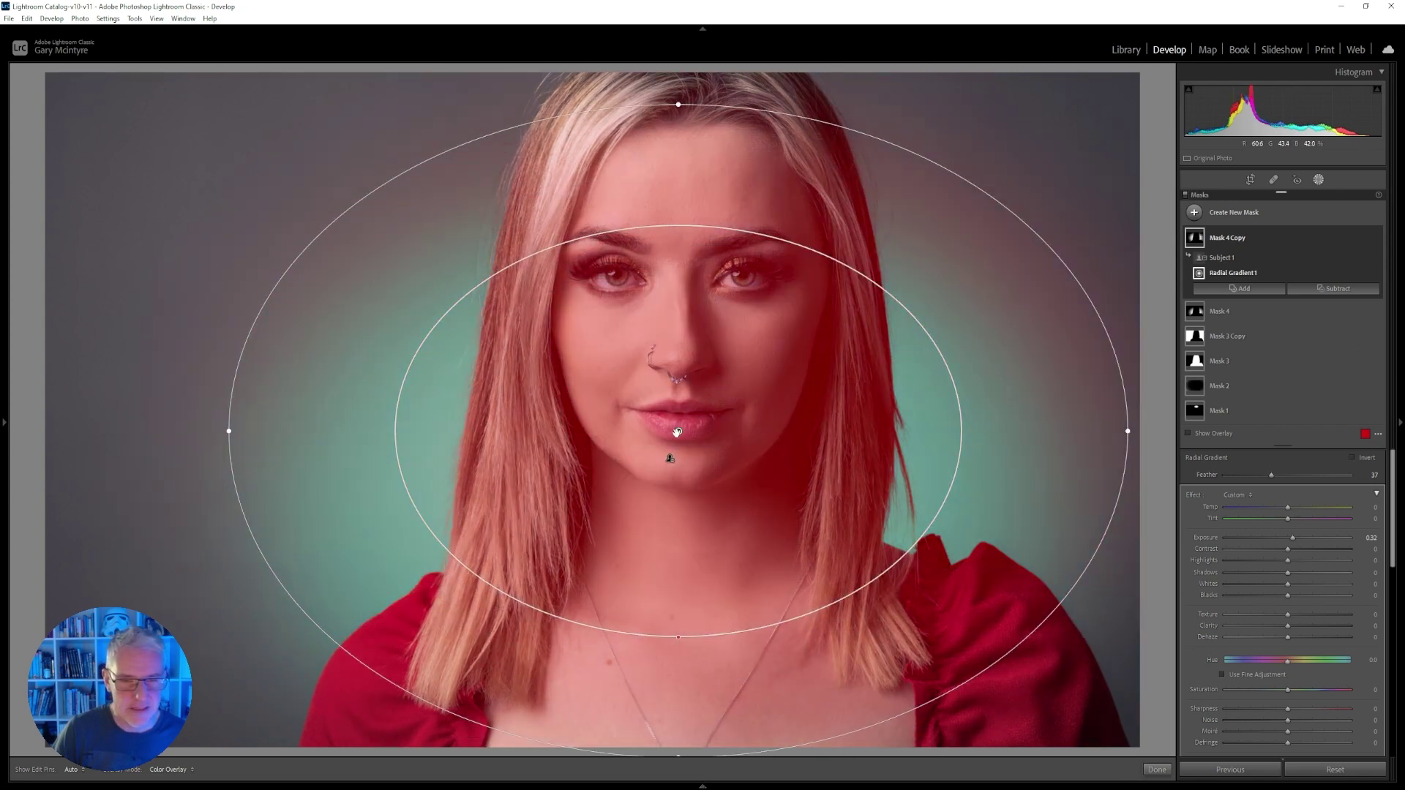
click(1220, 312)
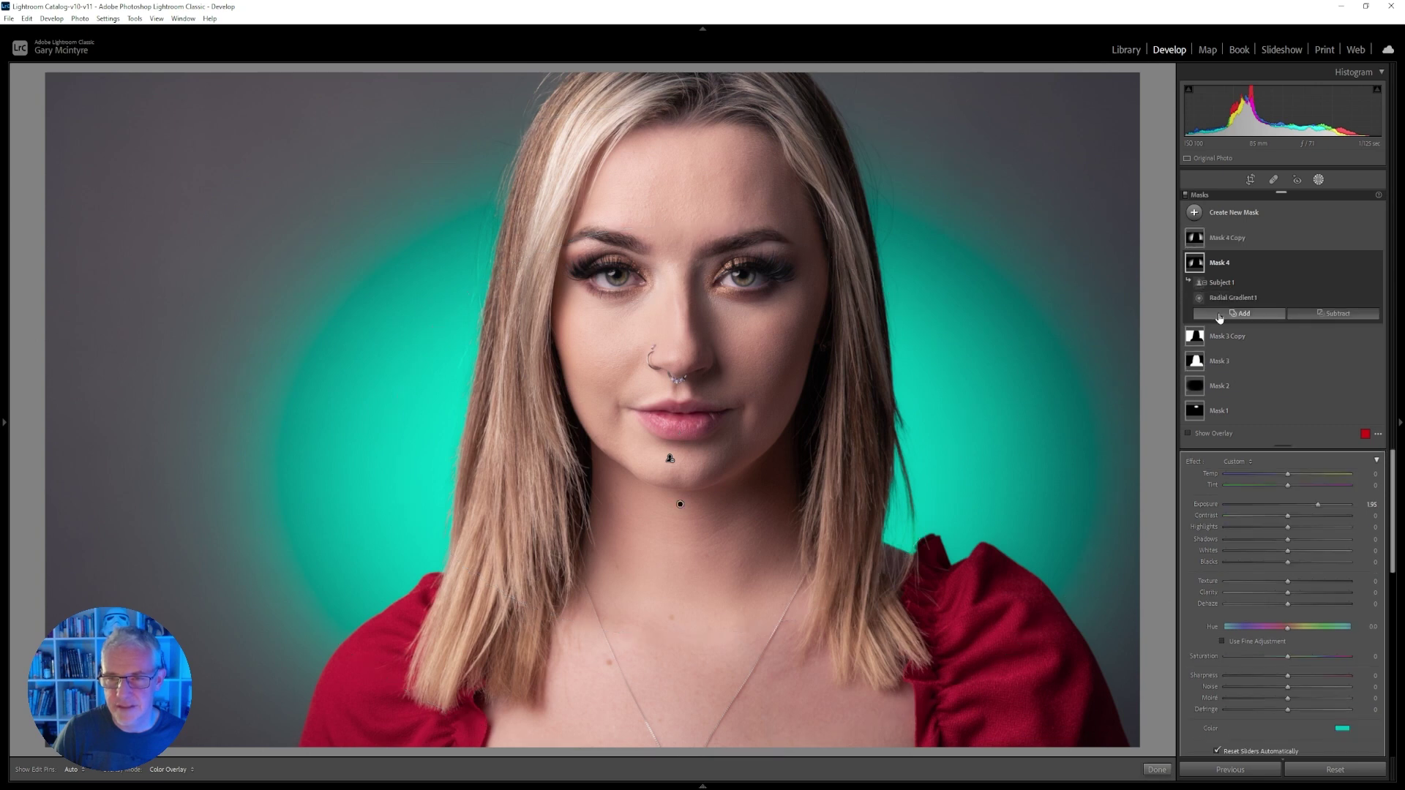
click(681, 506)
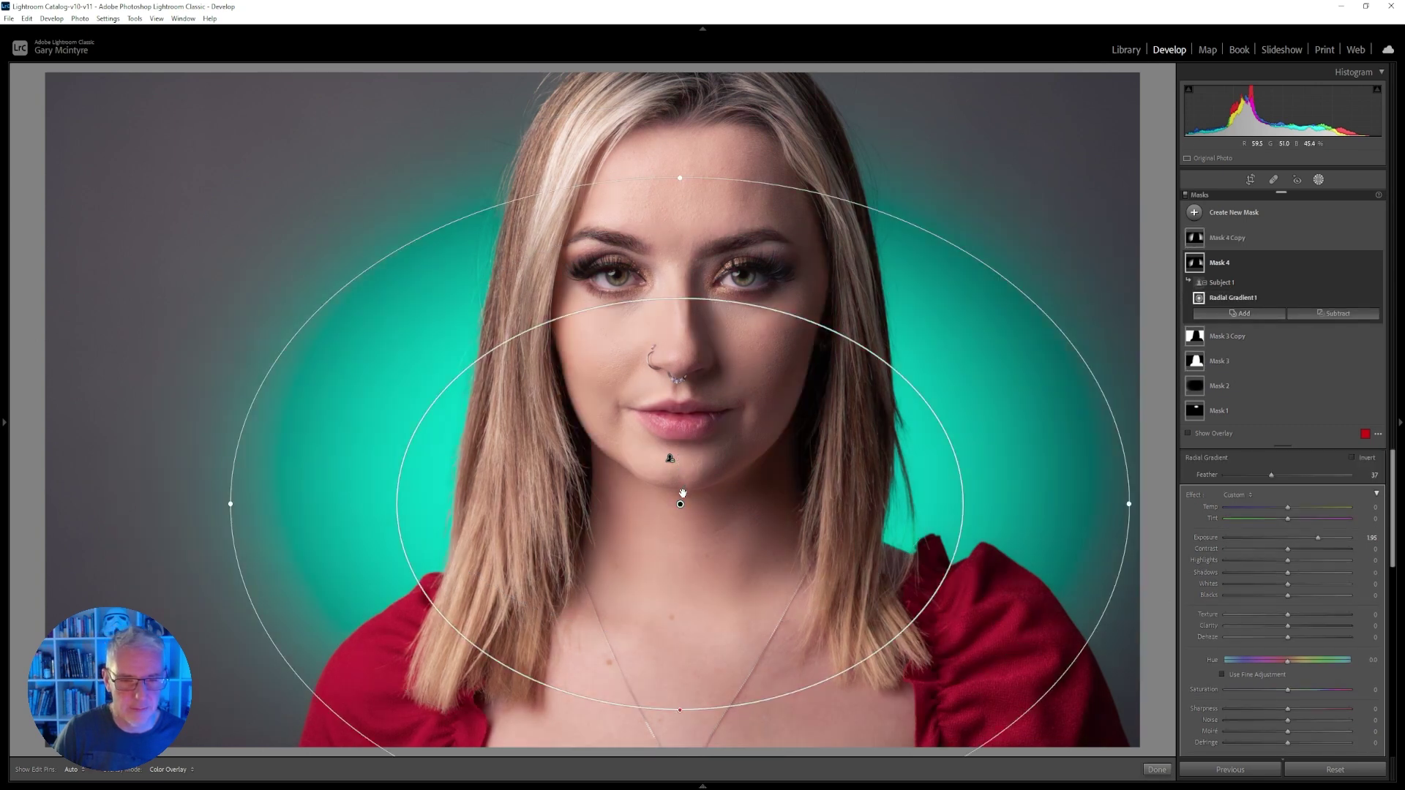
drag(680, 506, 681, 426)
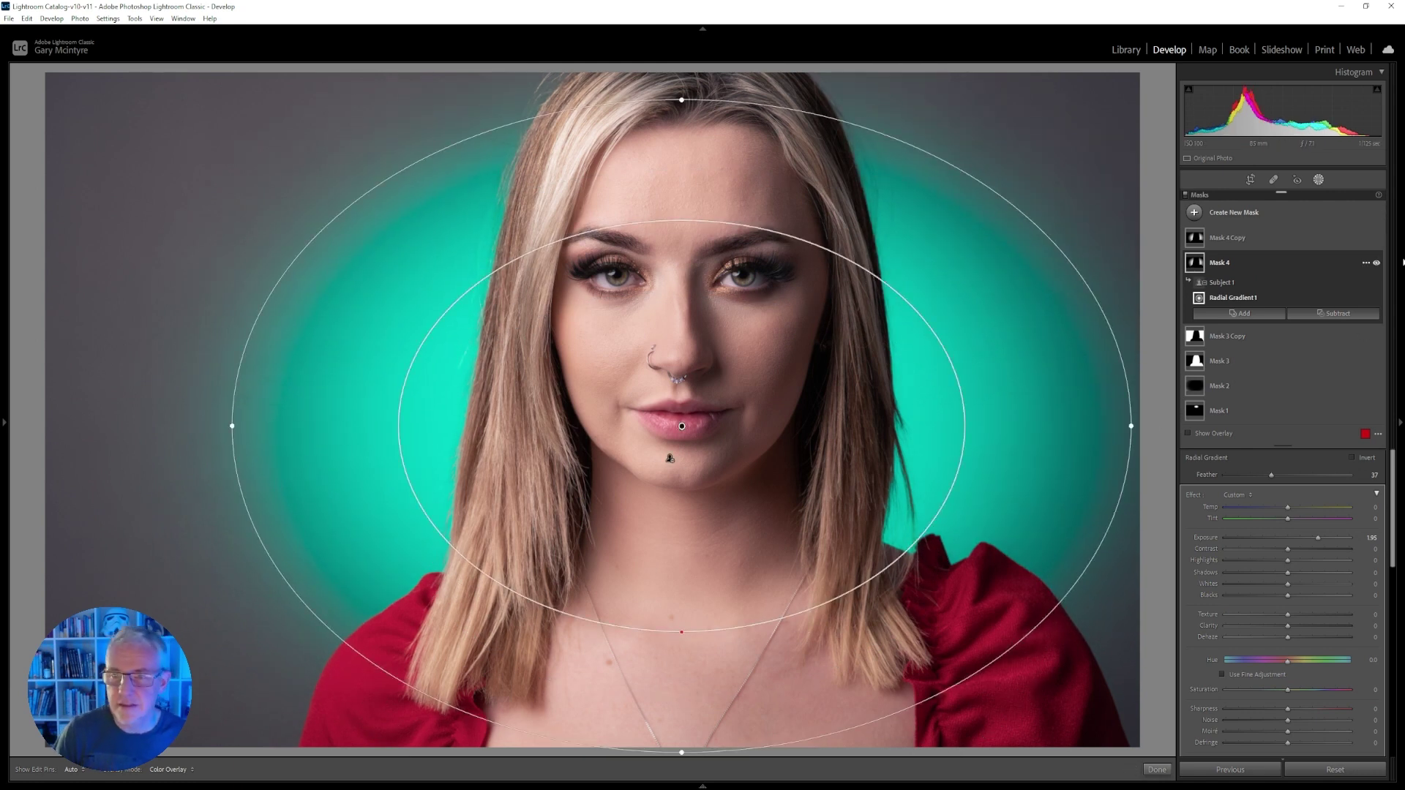
click(1317, 181)
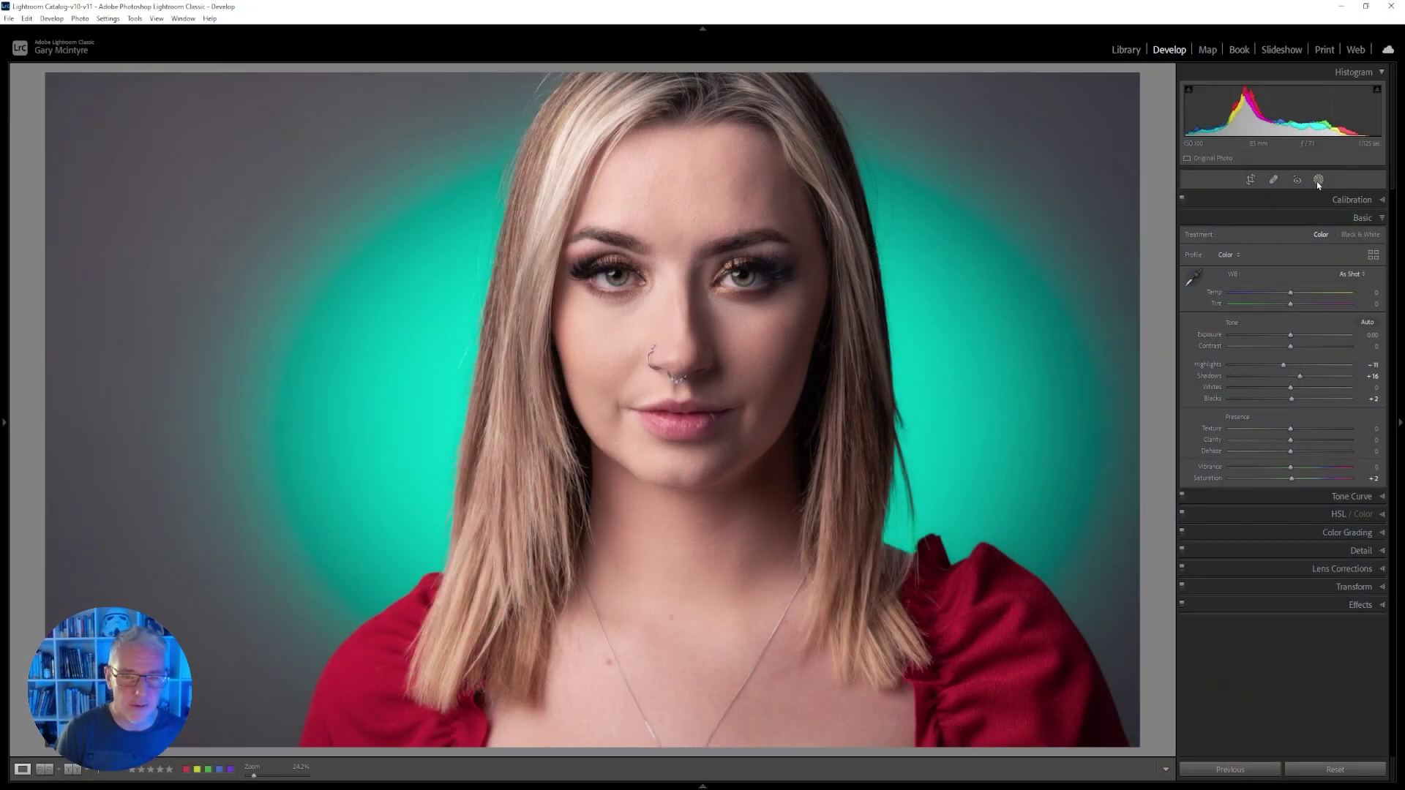
Compare the edited portrait with the original in a side-by-side Before/After view, with the filmstrip hidden
click(703, 785)
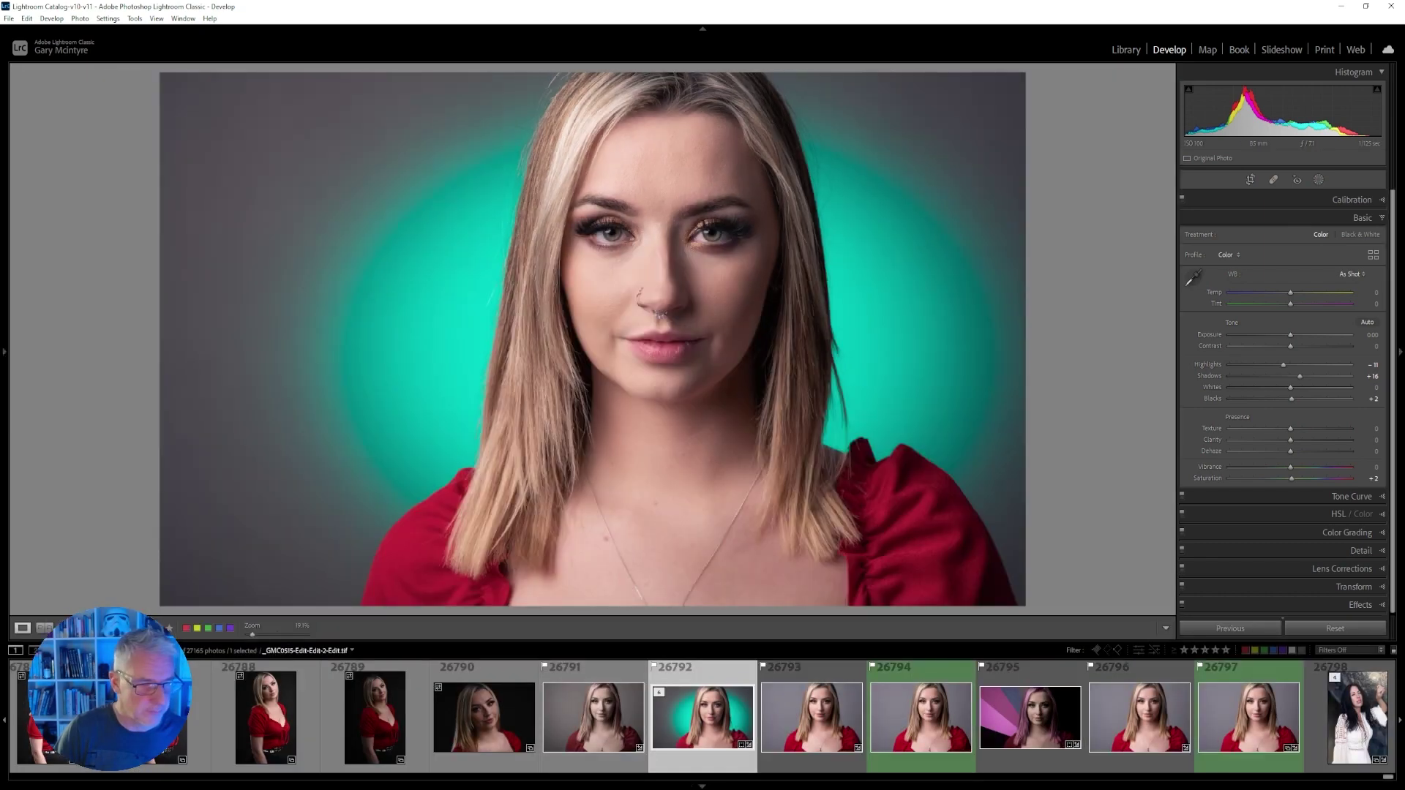
click(44, 628)
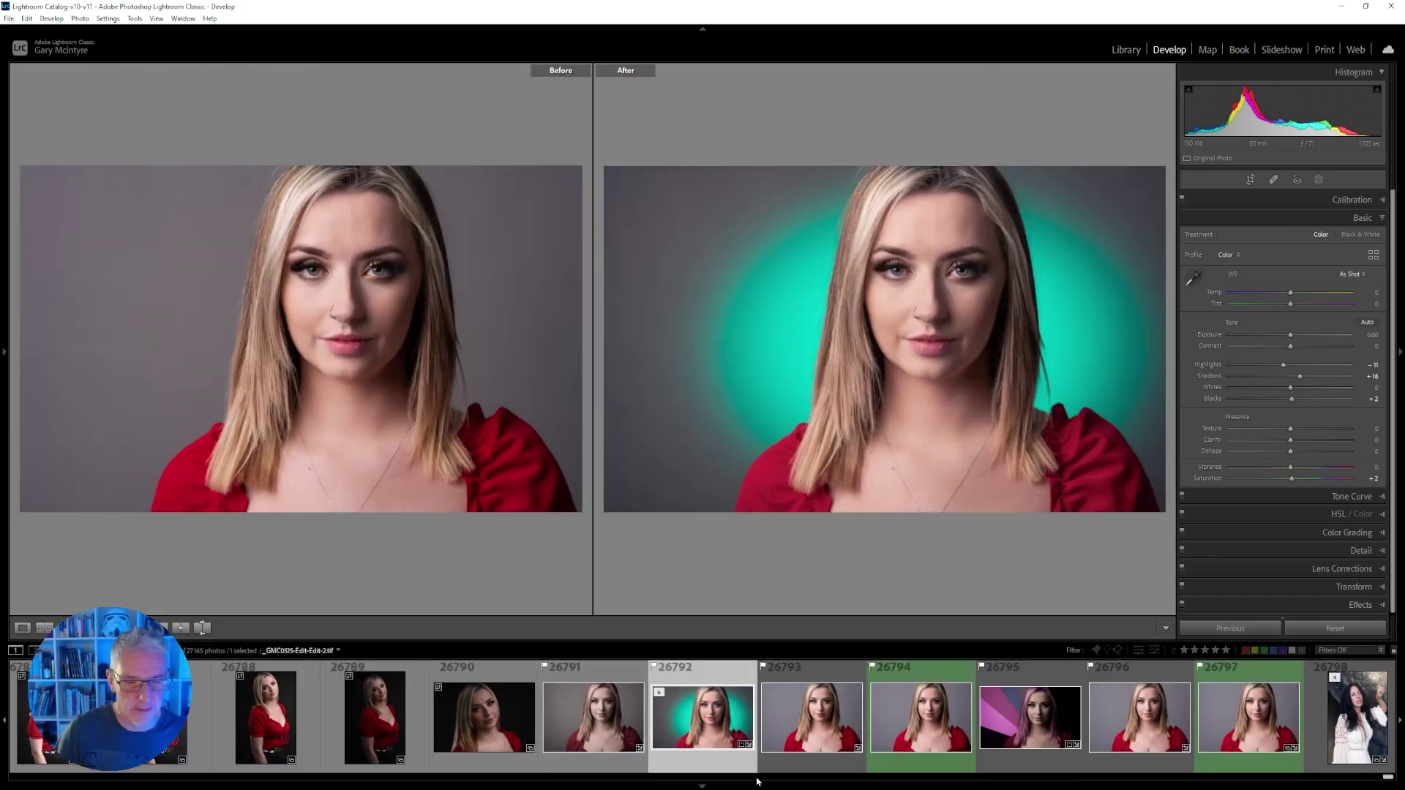
key(F6)
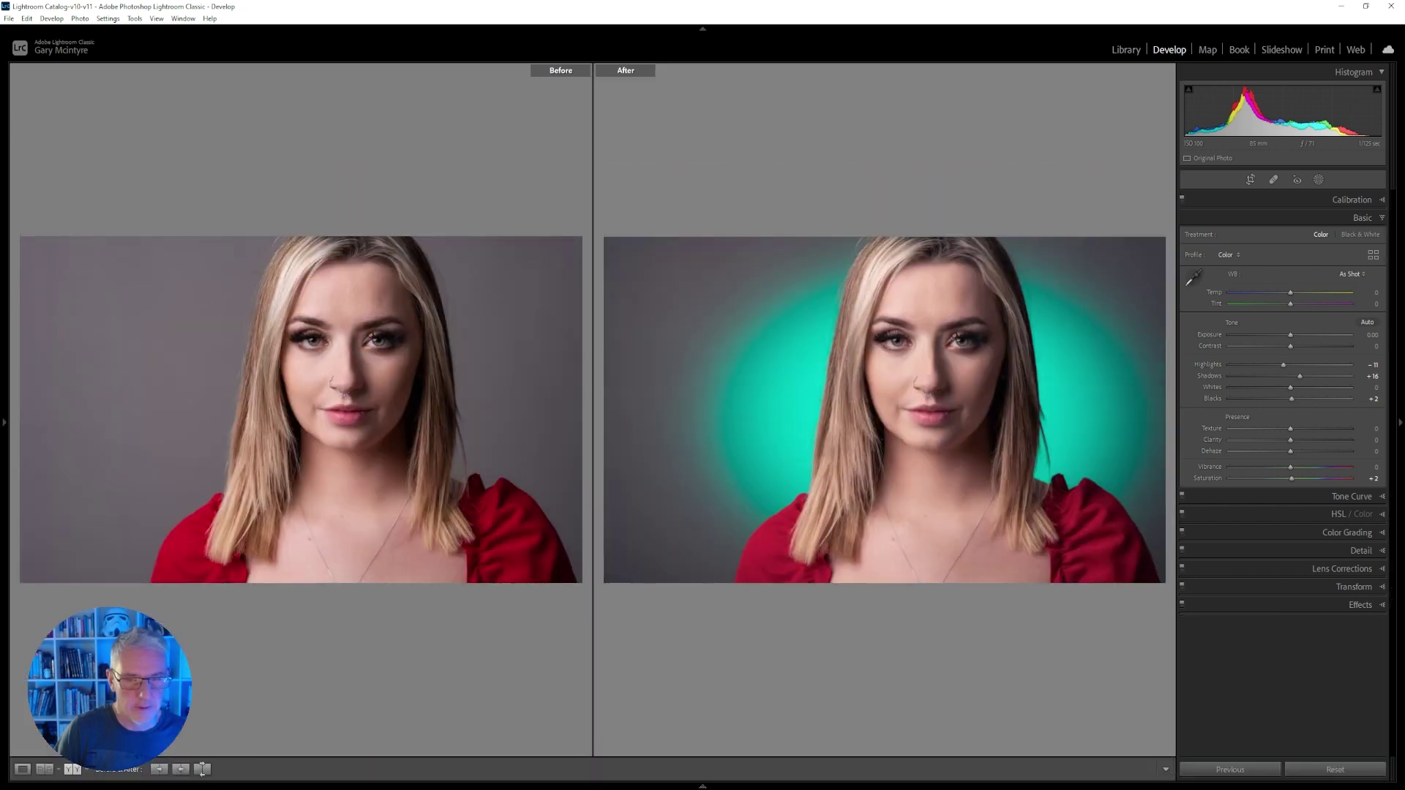